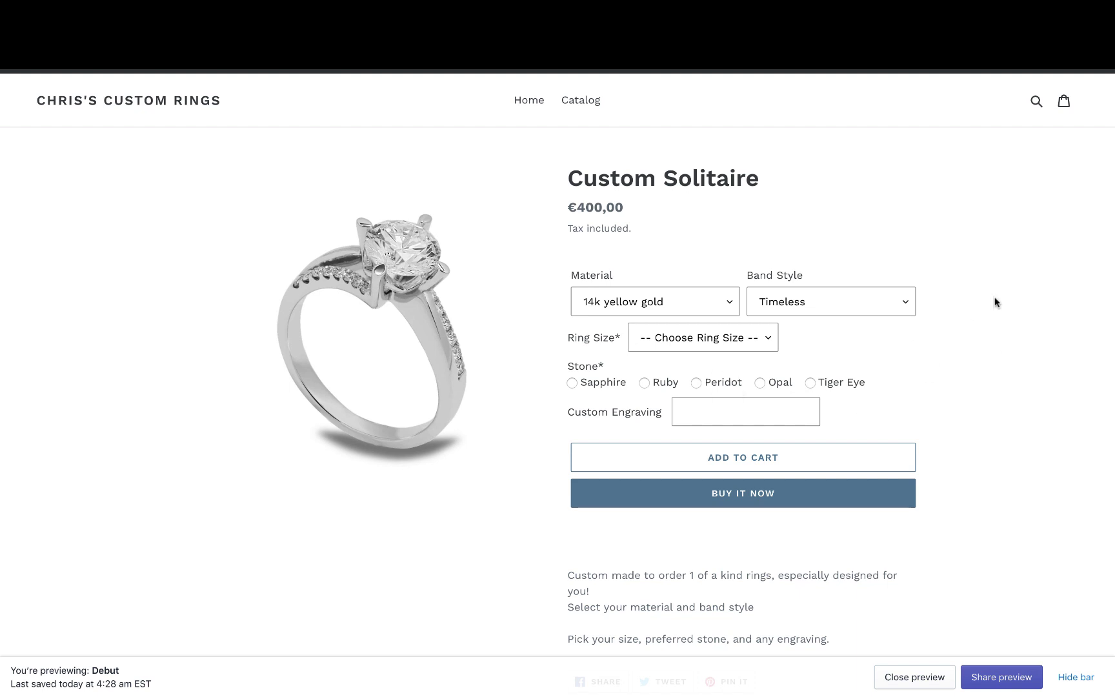
- Check the storefront's ring Material options and close the list without changing the selection
{"action": "left_click", "coordinate": [657, 308]}
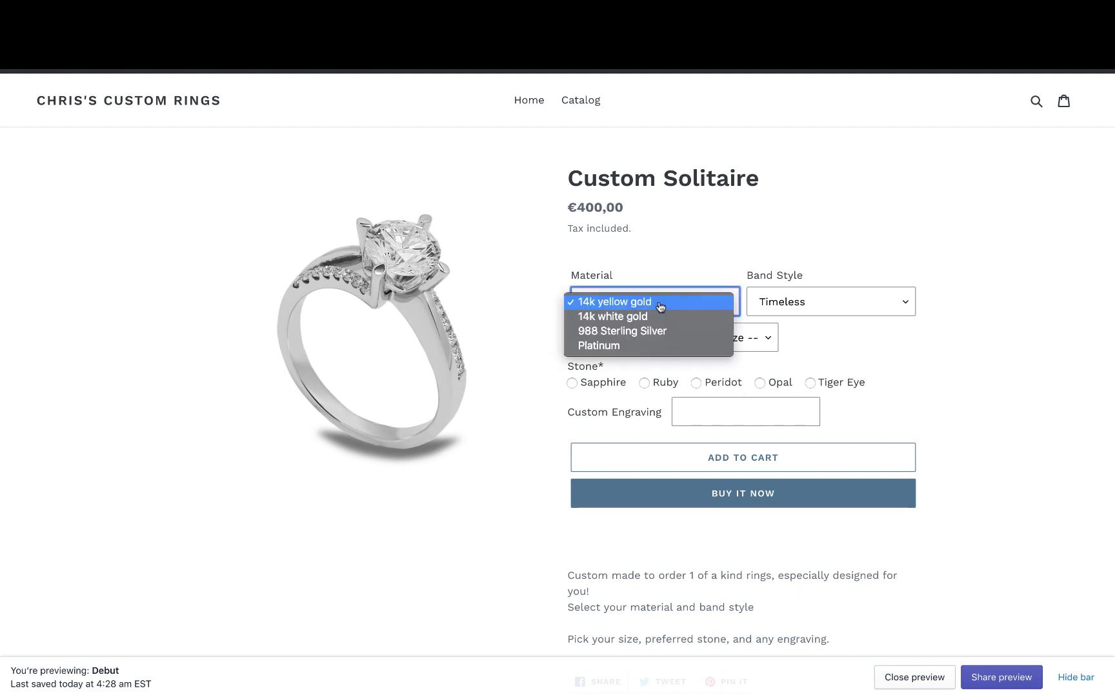
{"action": "left_click", "coordinate": [885, 348]}
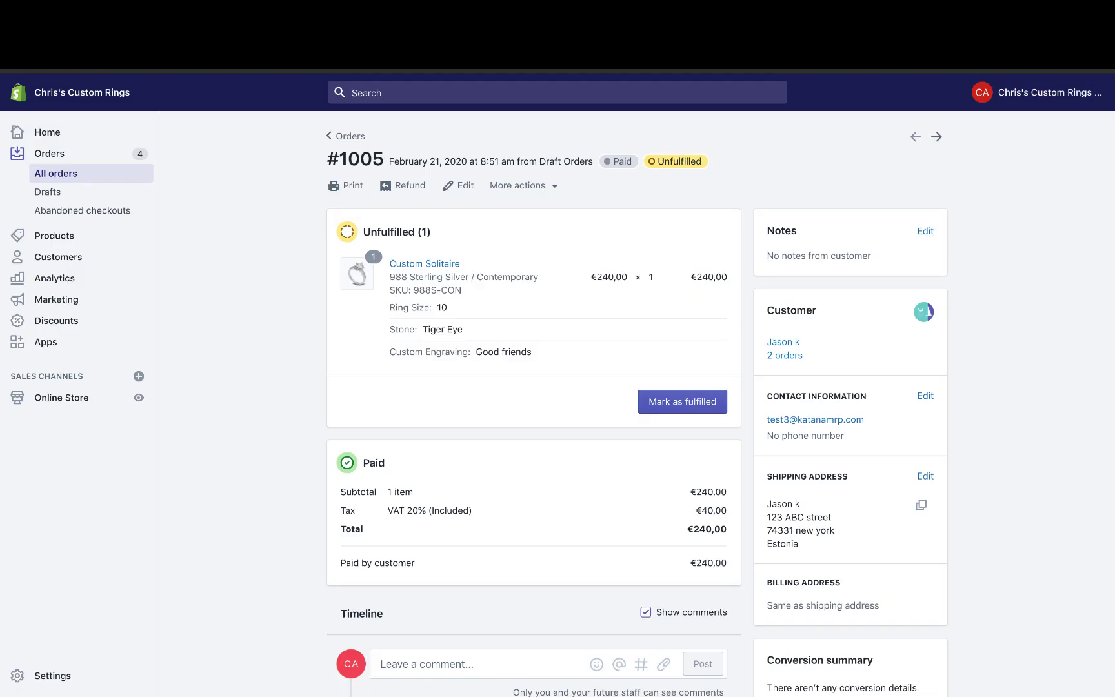
- Open the Custom Solitaire product and review its eight material and band-style variants, prices and SKUs
{"action": "left_click", "coordinate": [52, 239]}
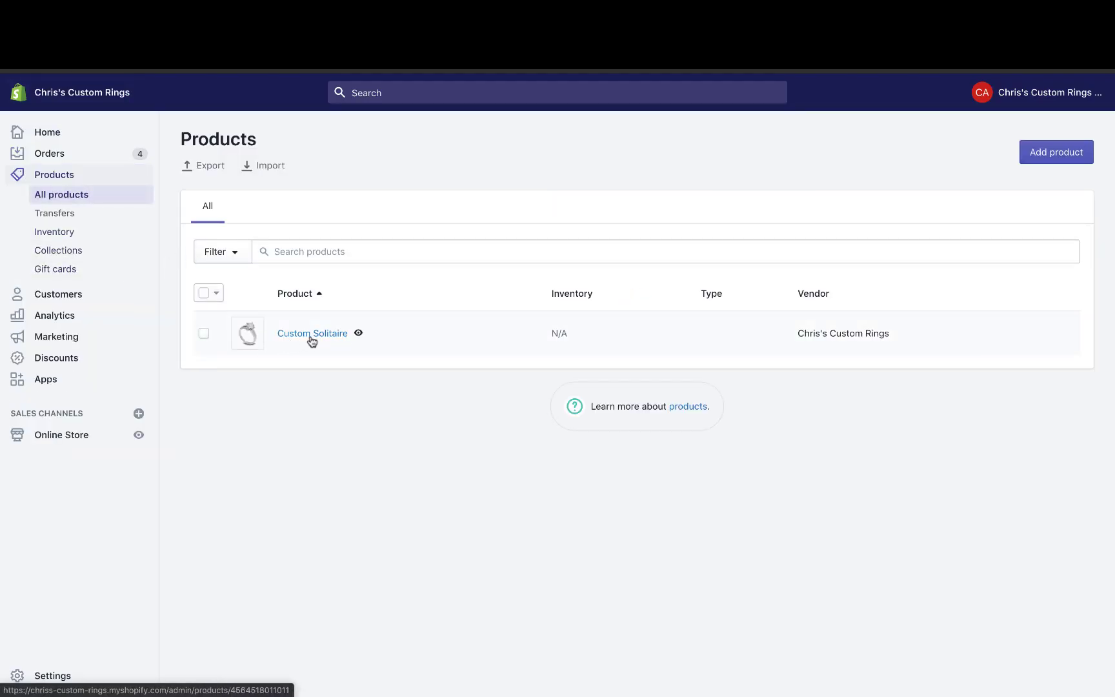
{"action": "left_click", "coordinate": [309, 334]}
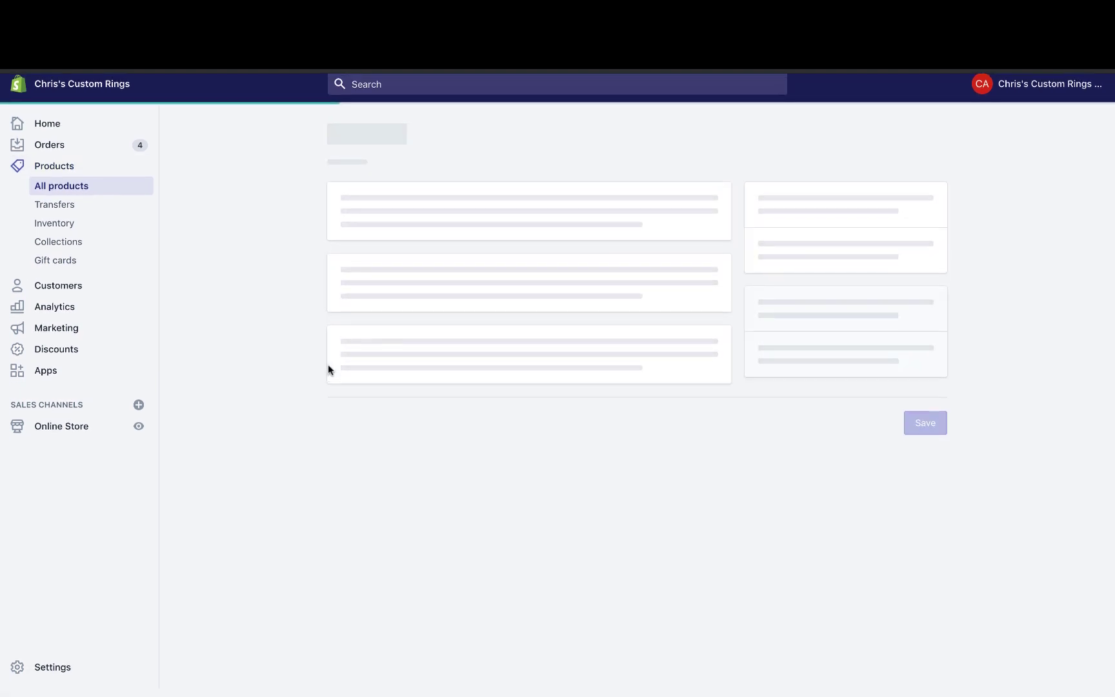
{"action": "scroll", "coordinate": [328, 365], "scroll_direction": "down", "scroll_amount": 4}
{"action": "scroll", "coordinate": [328, 365], "scroll_direction": "down", "scroll_amount": 5}
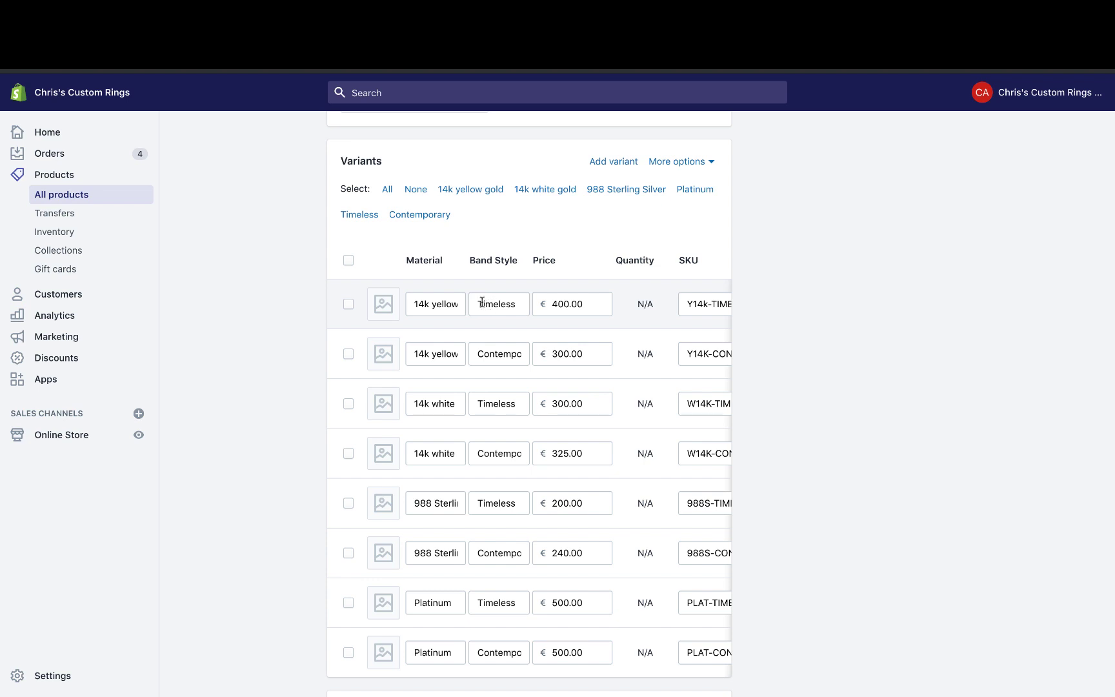
{"action": "scroll", "coordinate": [482, 301], "scroll_direction": "down", "scroll_amount": 3}
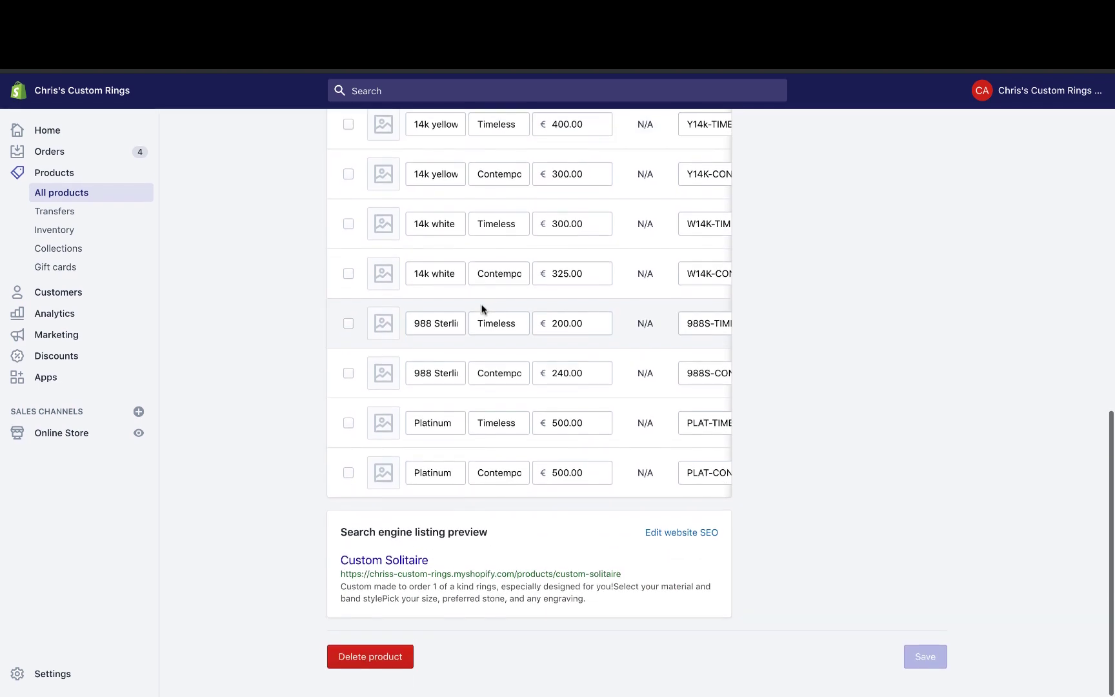
{"action": "scroll", "coordinate": [480, 308], "scroll_direction": "up", "scroll_amount": 5}
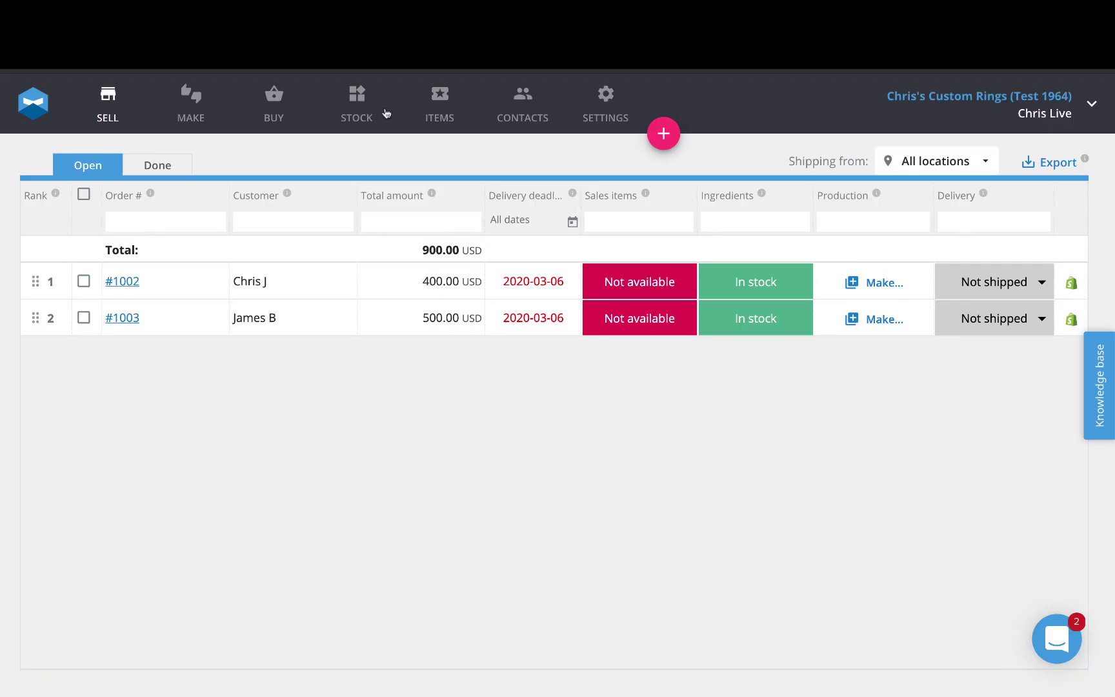
- Open a Custom Solitaire item and view its recipe of four 1 gr metals costing 9.00–45.00 USD
{"action": "left_click", "coordinate": [429, 111]}
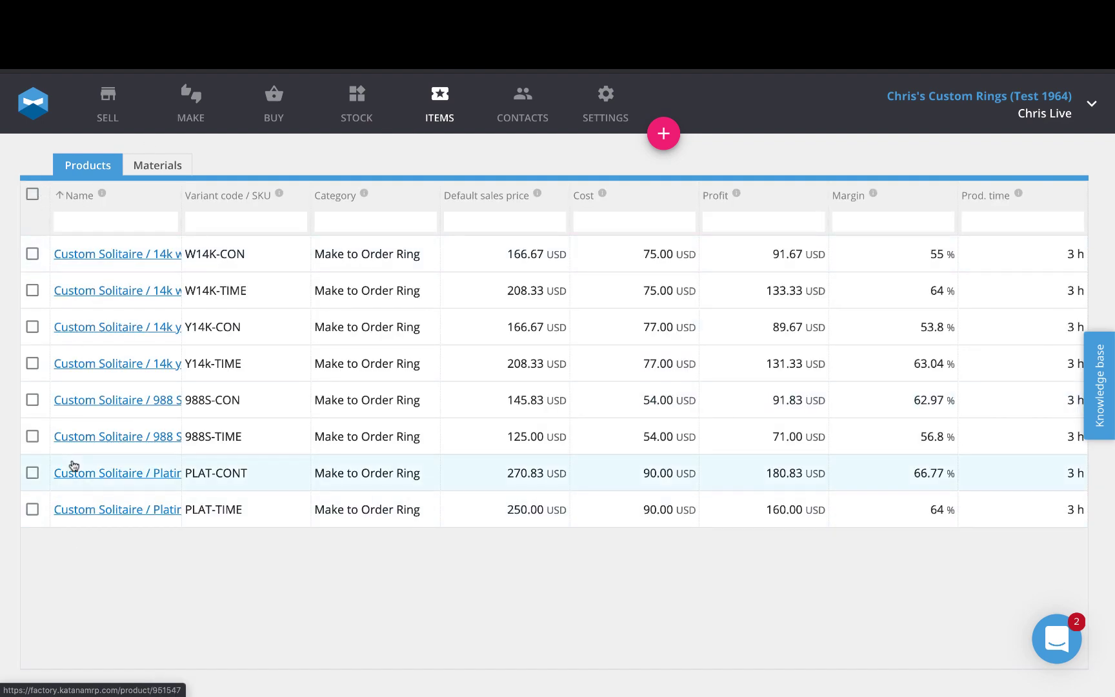
{"action": "left_click", "coordinate": [111, 256]}
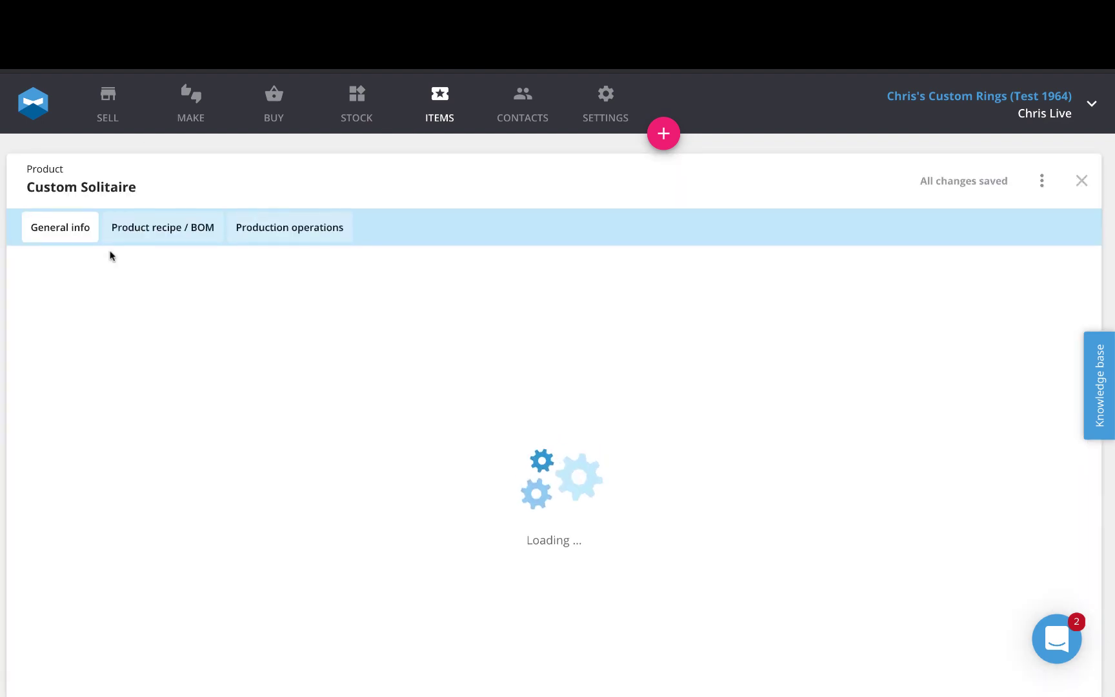
{"action": "left_click", "coordinate": [189, 234]}
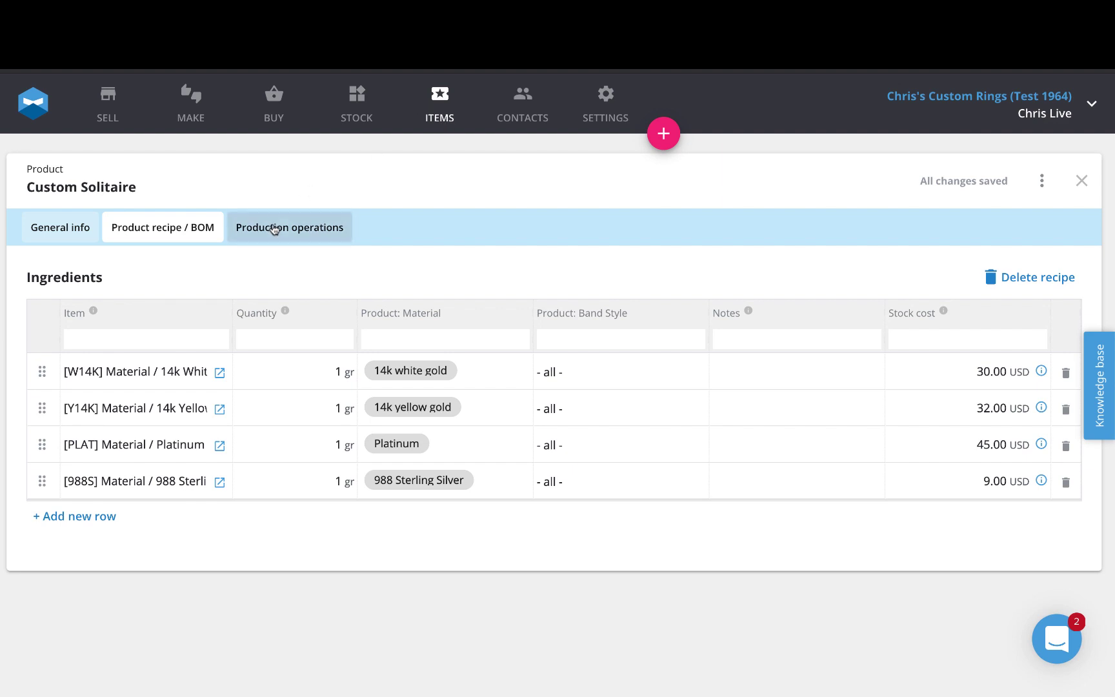
- Review the Casting, Setting and Polishing operations (3 h, 45.00 USD), then show the Materials list
{"action": "left_click", "coordinate": [310, 235]}
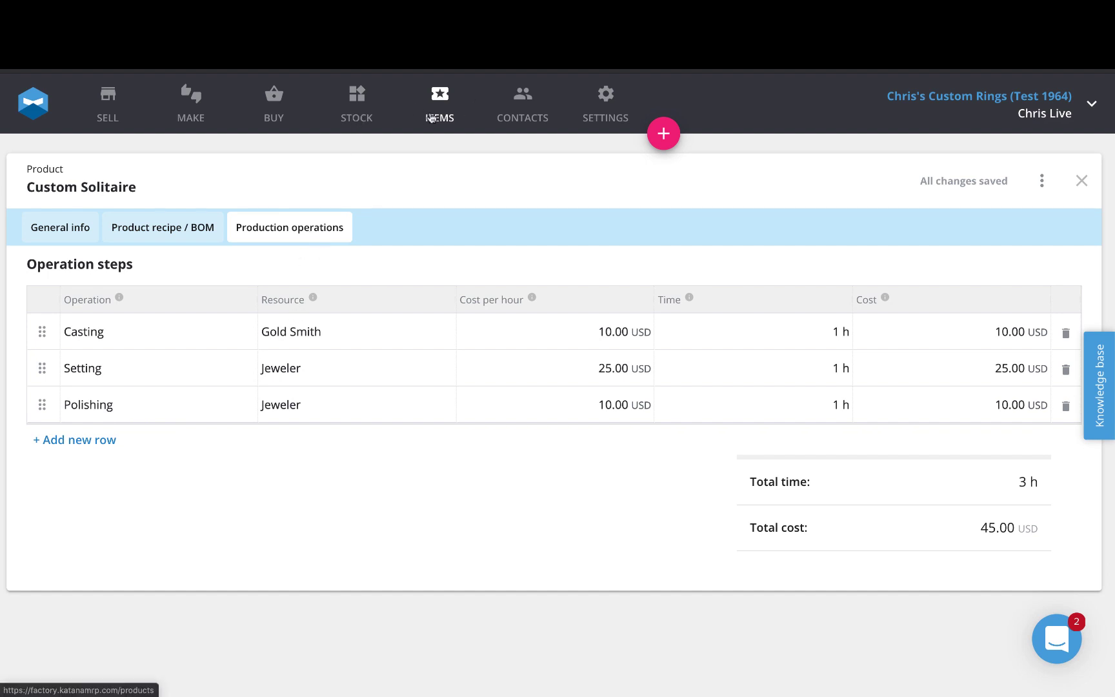
{"action": "left_click", "coordinate": [434, 110]}
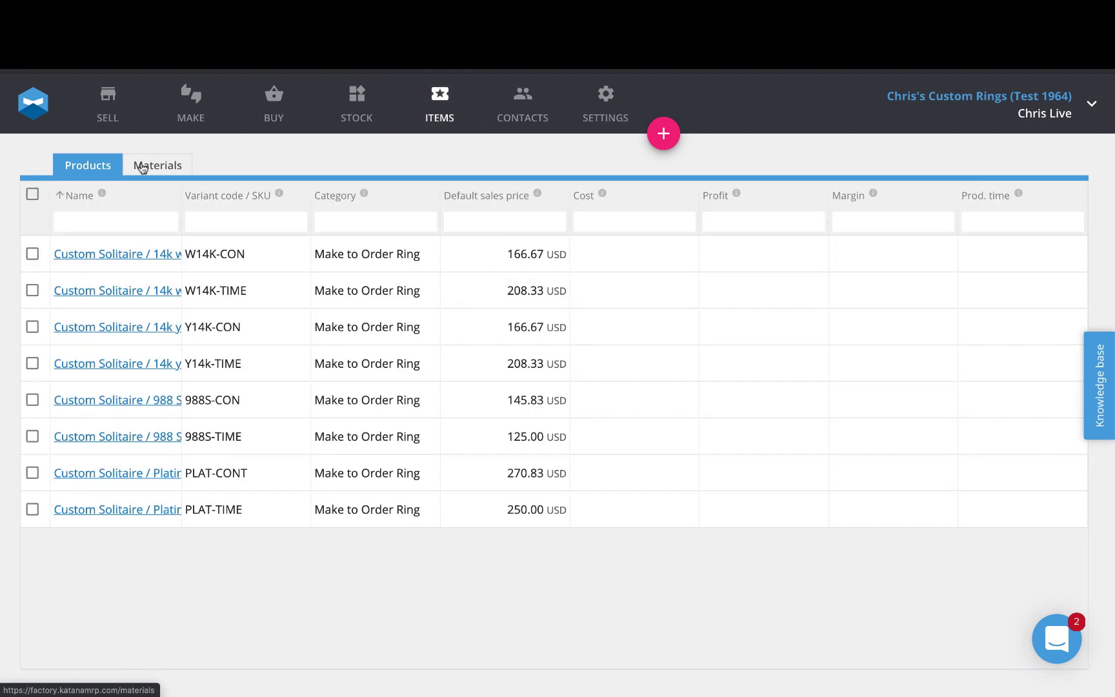
{"action": "left_click", "coordinate": [149, 169]}
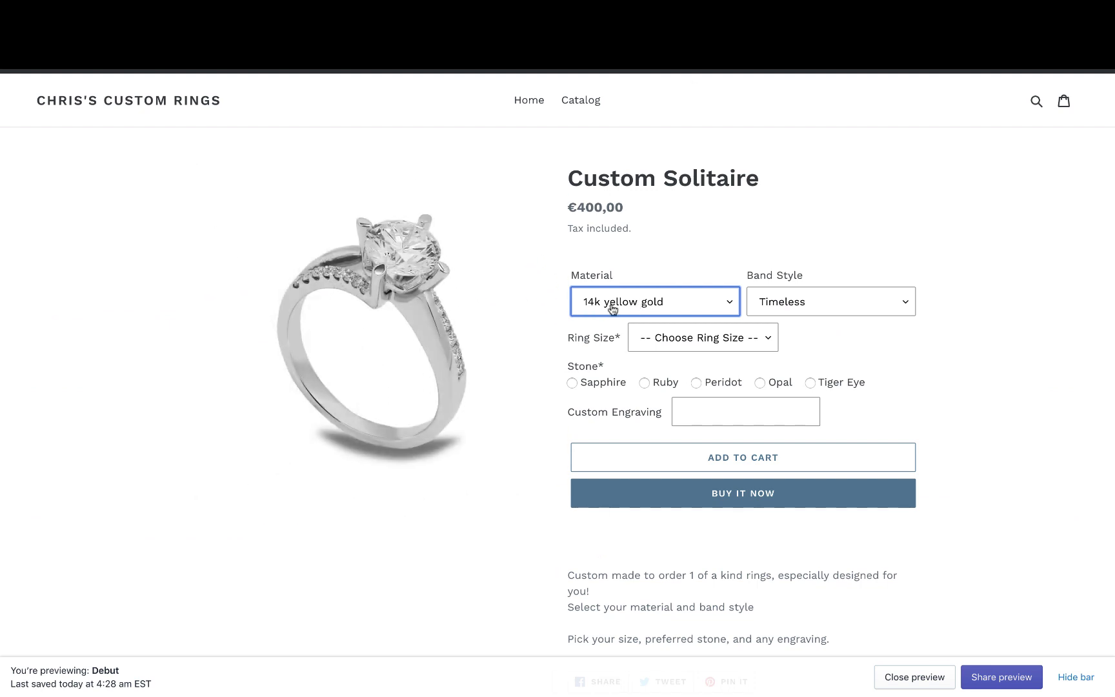
- Select 14k yellow gold as the material and Timeless as the band style
{"action": "left_click", "coordinate": [653, 309]}
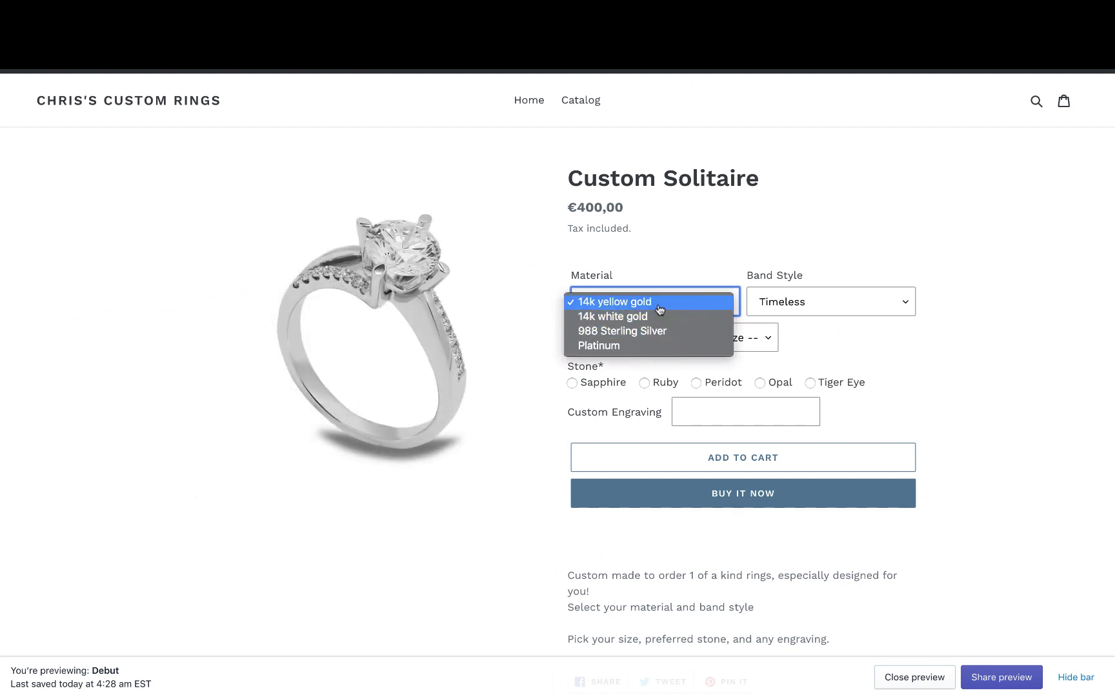
{"action": "left_click", "coordinate": [815, 303]}
{"action": "left_click", "coordinate": [811, 311]}
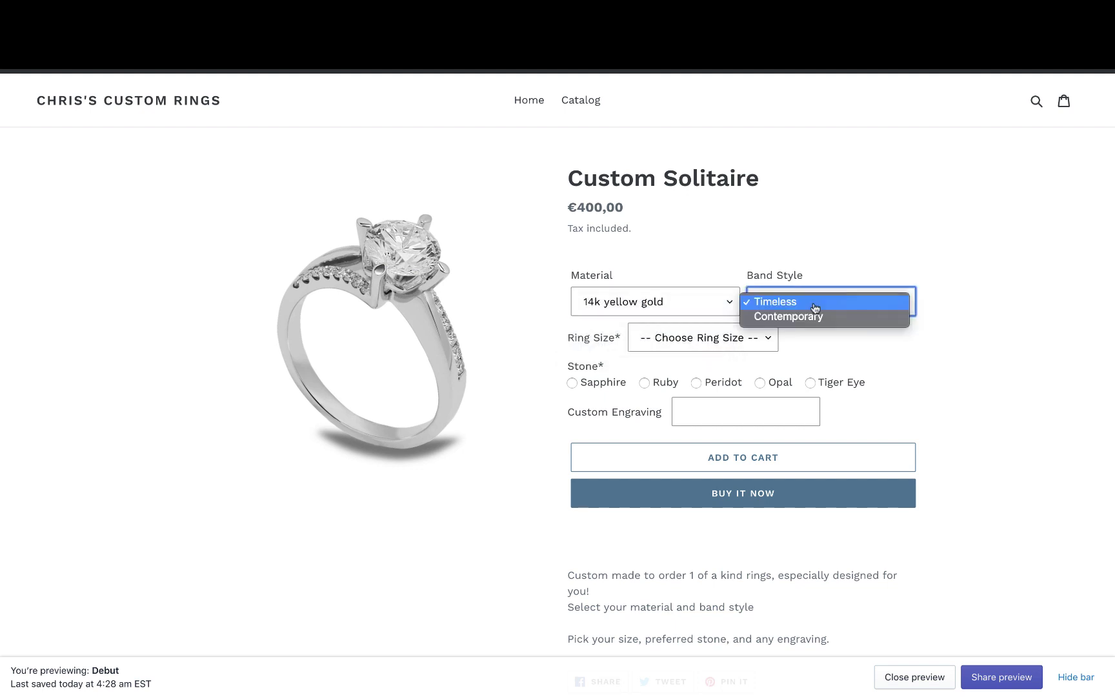
{"action": "left_click", "coordinate": [619, 304]}
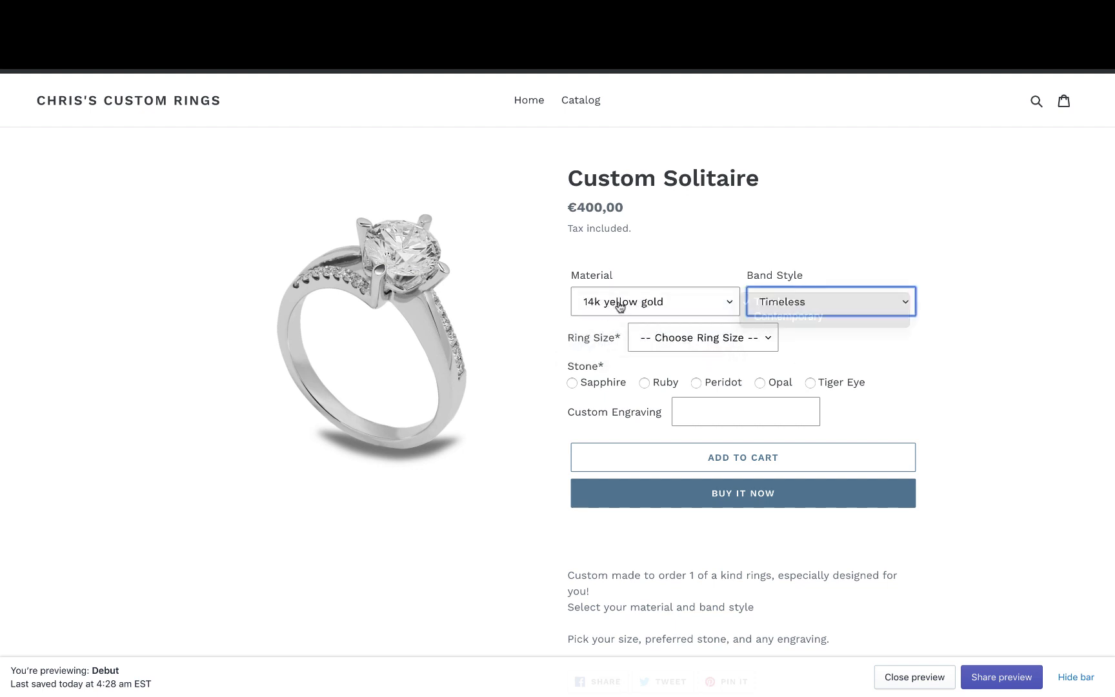
{"action": "left_click", "coordinate": [619, 305]}
{"action": "left_click", "coordinate": [681, 308]}
{"action": "left_click", "coordinate": [774, 306]}
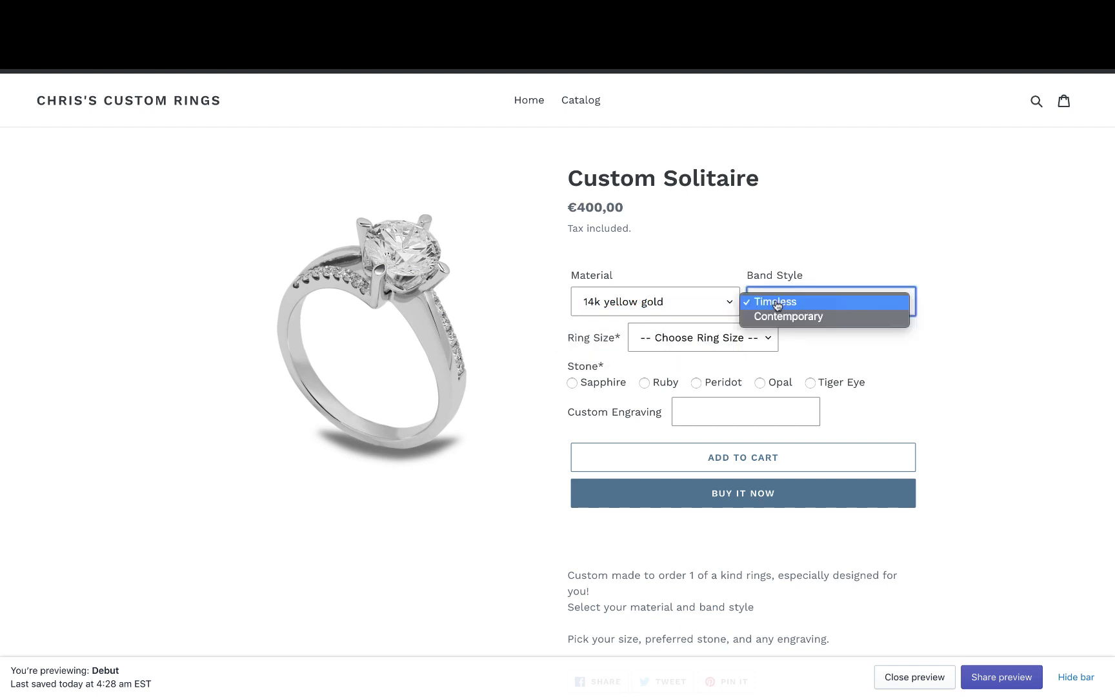
{"action": "left_click", "coordinate": [778, 307]}
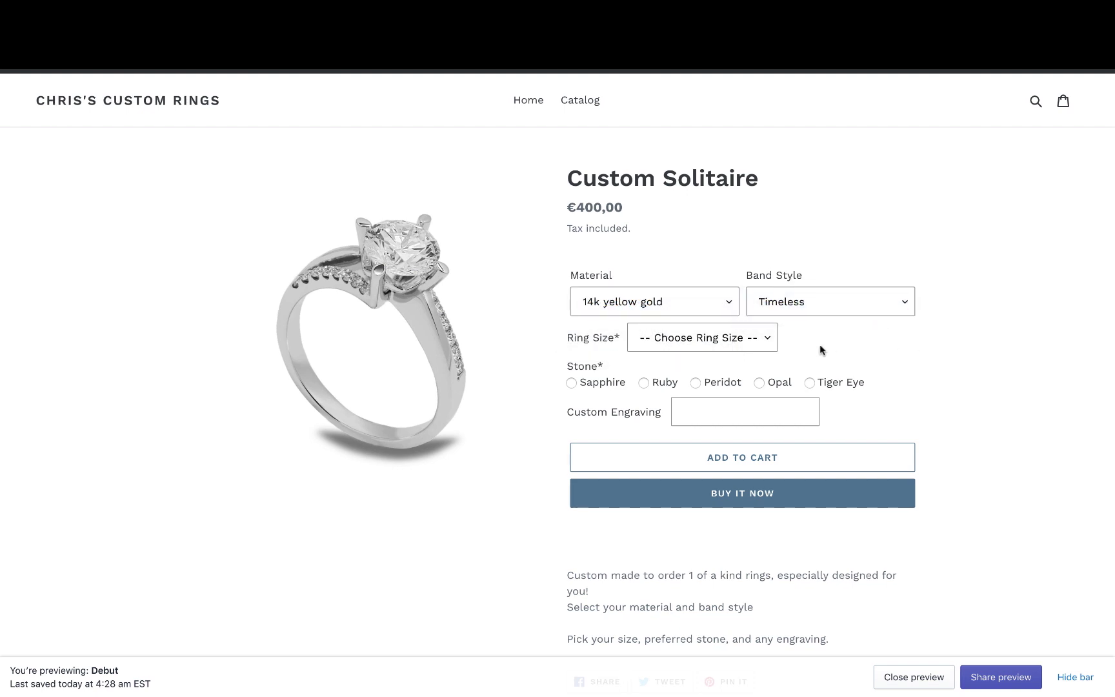
- Choose ring size 10 and Tiger Eye, engrave 'good friends', add it to the cart and view the cart
{"action": "left_click", "coordinate": [731, 346]}
{"action": "left_click", "coordinate": [673, 455]}
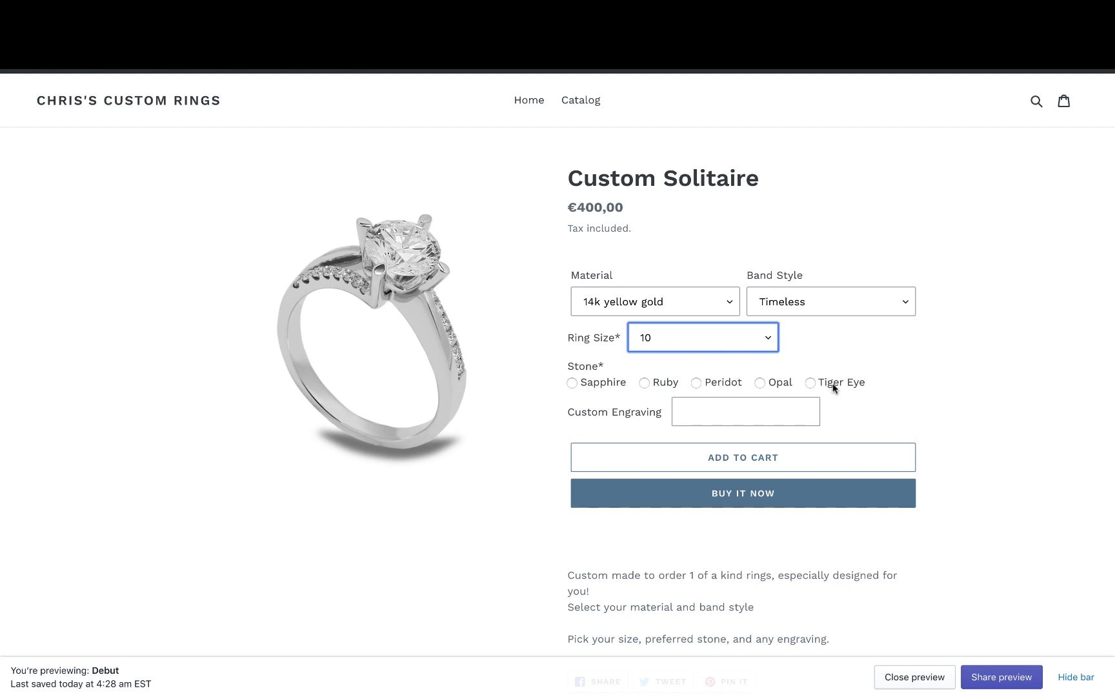
{"action": "left_click", "coordinate": [811, 384]}
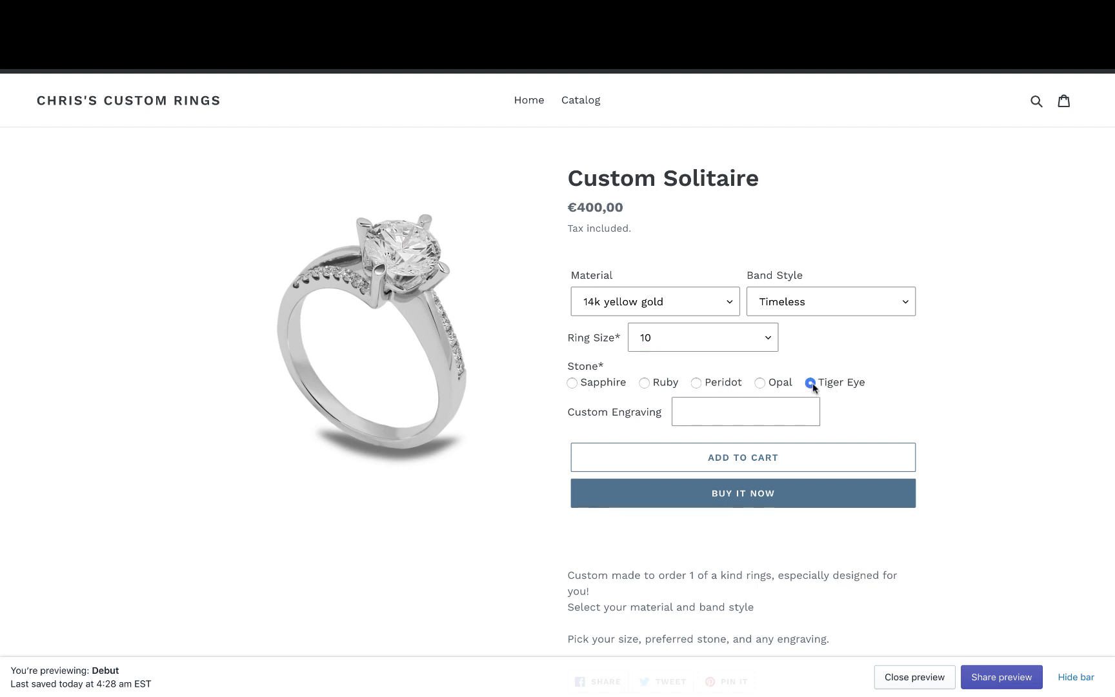
{"action": "left_click", "coordinate": [755, 411]}
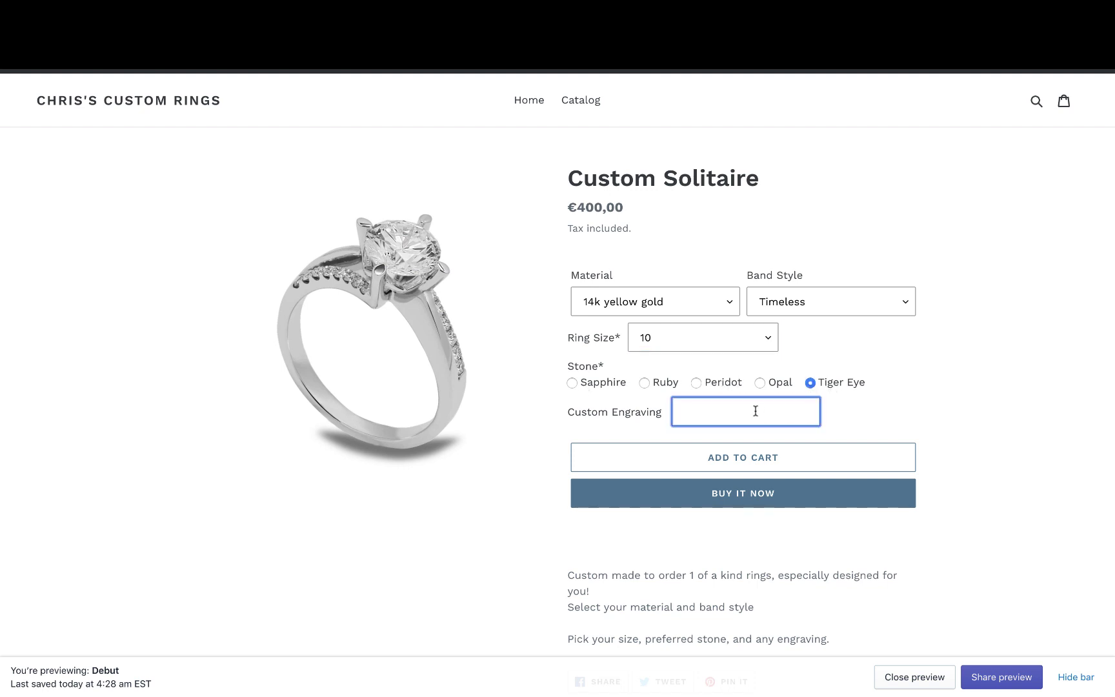
{"action": "type", "text": "good friends"}
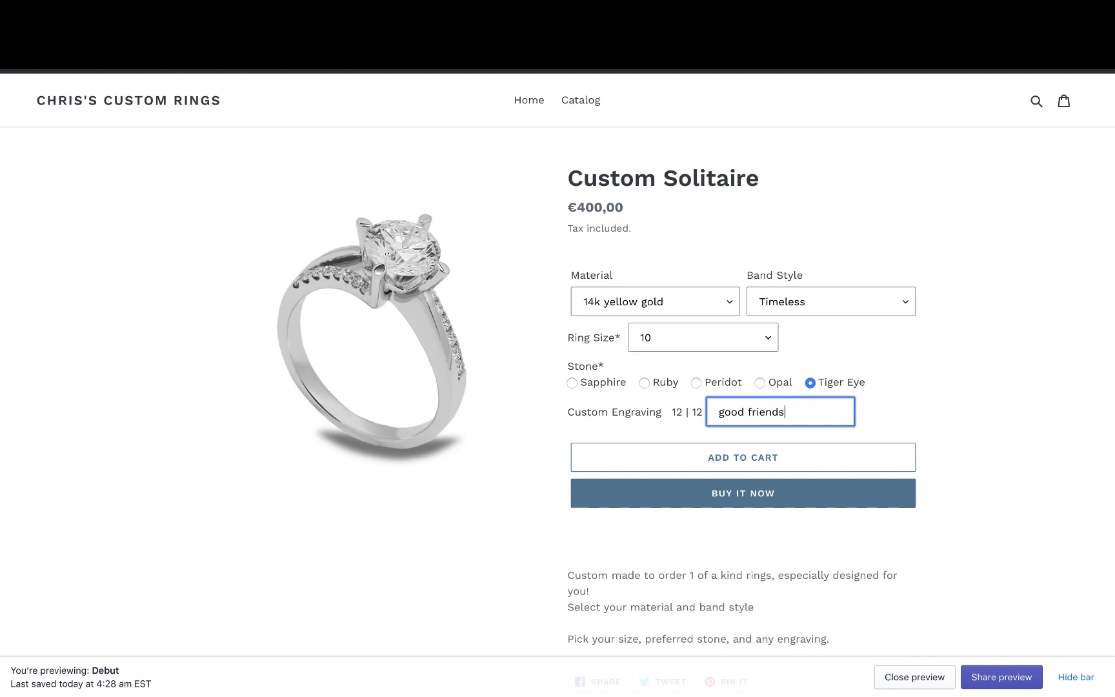
{"action": "left_click", "coordinate": [752, 462]}
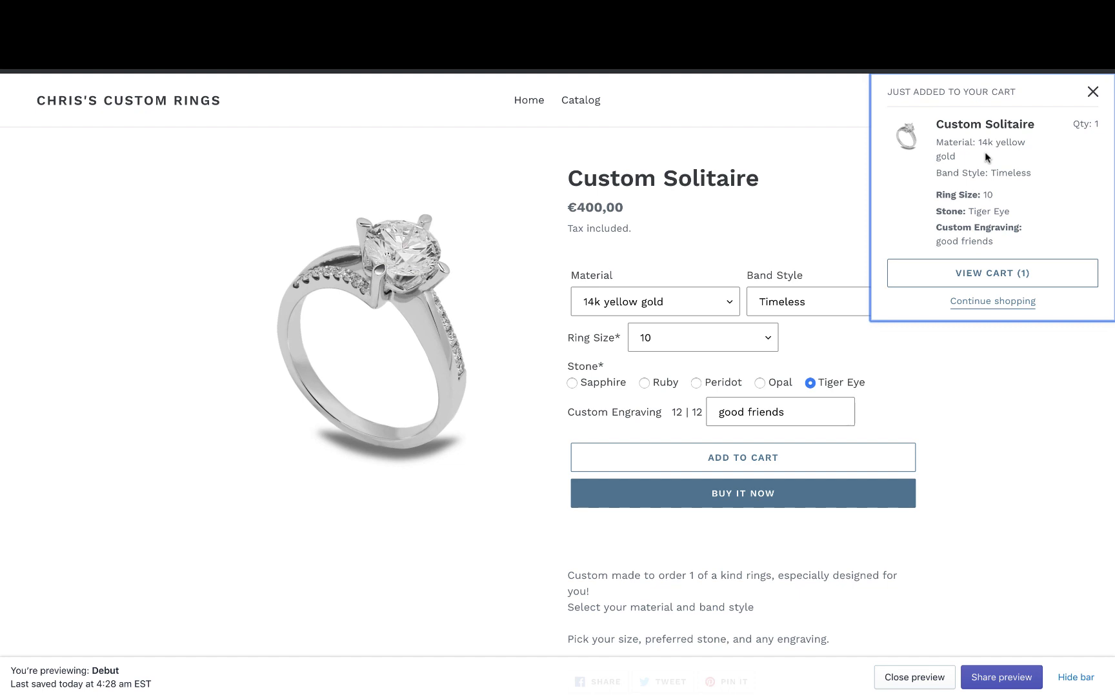
{"action": "left_click", "coordinate": [983, 282]}
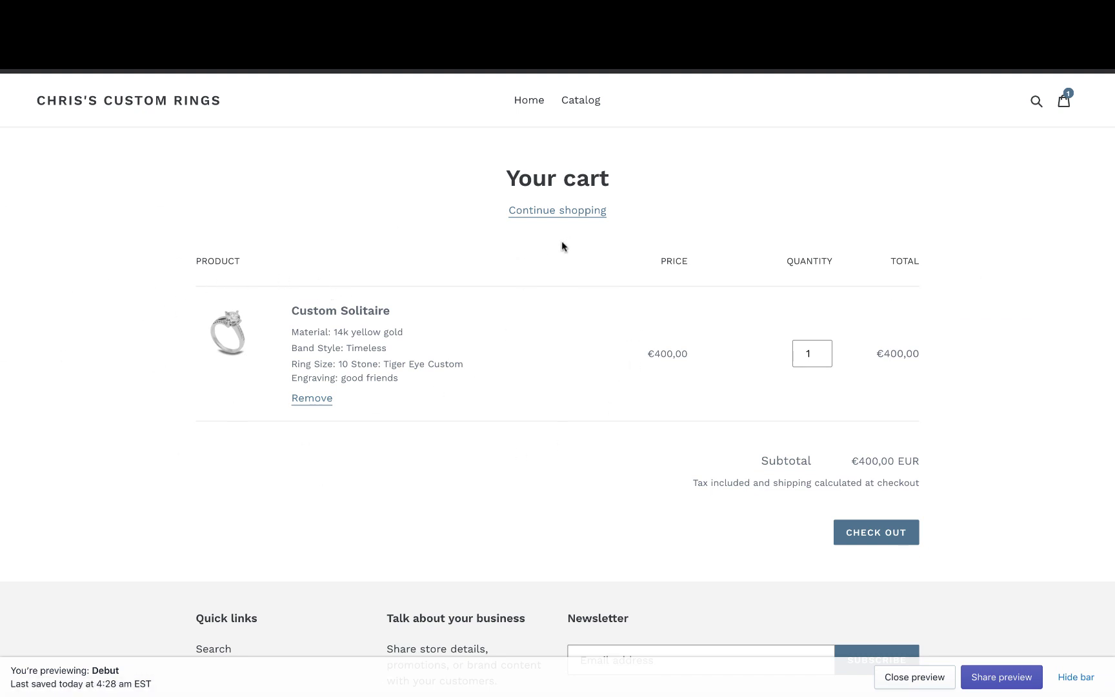
- Proceed from the cart to checkout
{"action": "left_click", "coordinate": [875, 538]}
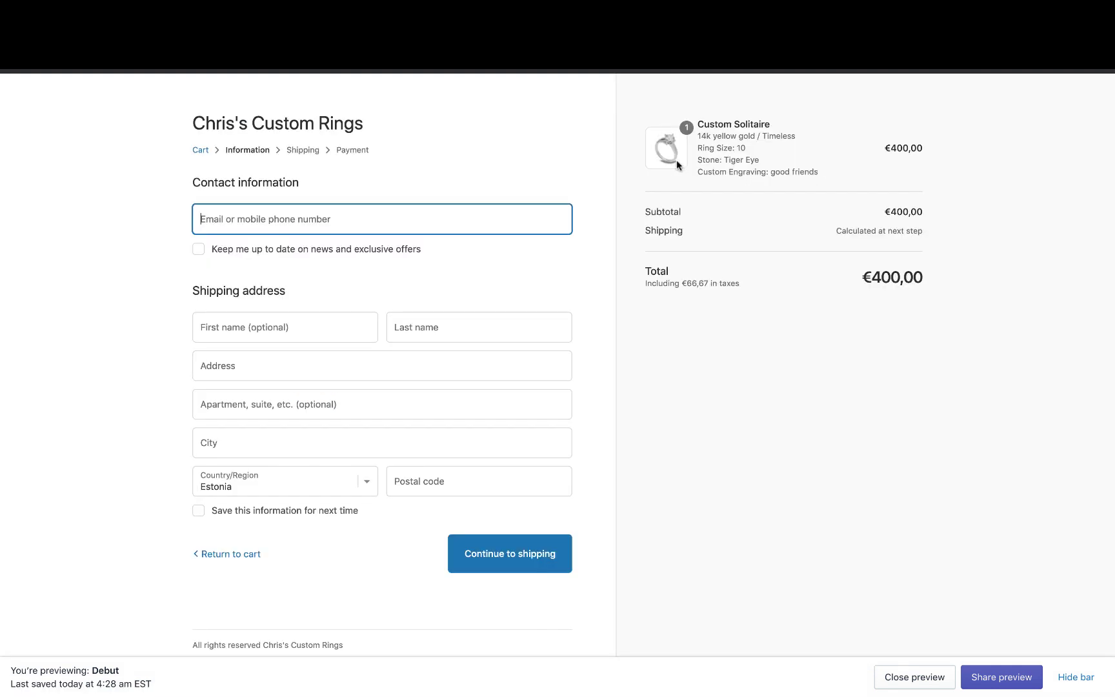
{"action": "left_click_drag", "start_coordinate": [697, 148], "coordinate": [857, 173]}
{"action": "left_click", "coordinate": [853, 187]}
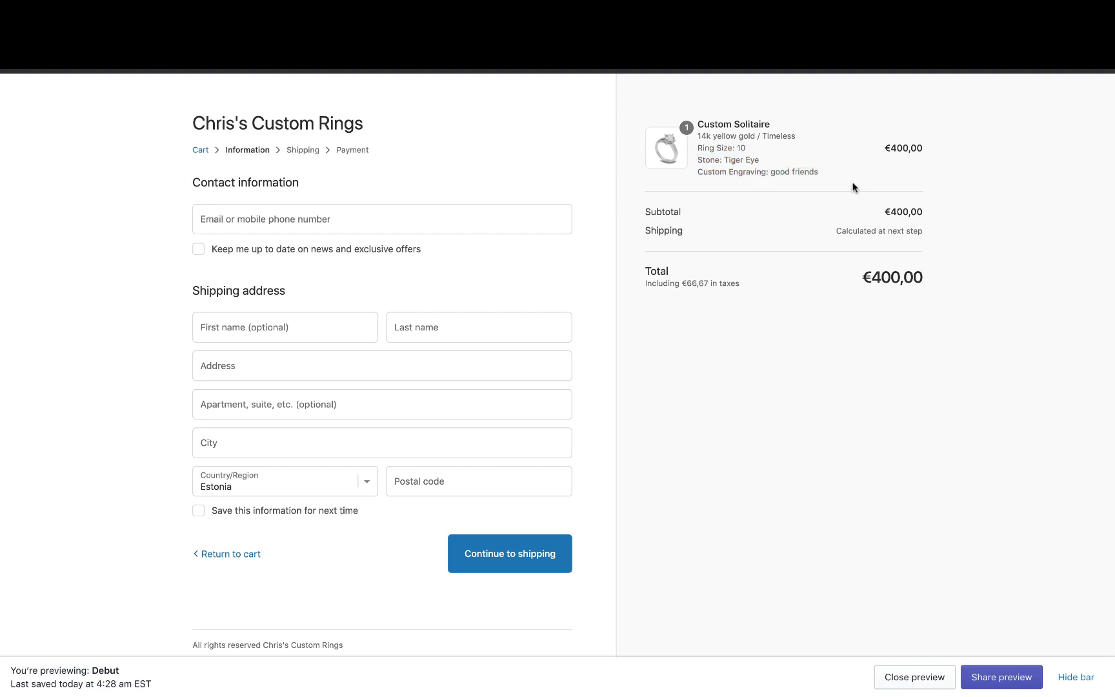
- Fill in the customer's e-mail, first and last name, street address, city and postal code
{"action": "left_click", "coordinate": [249, 221]}
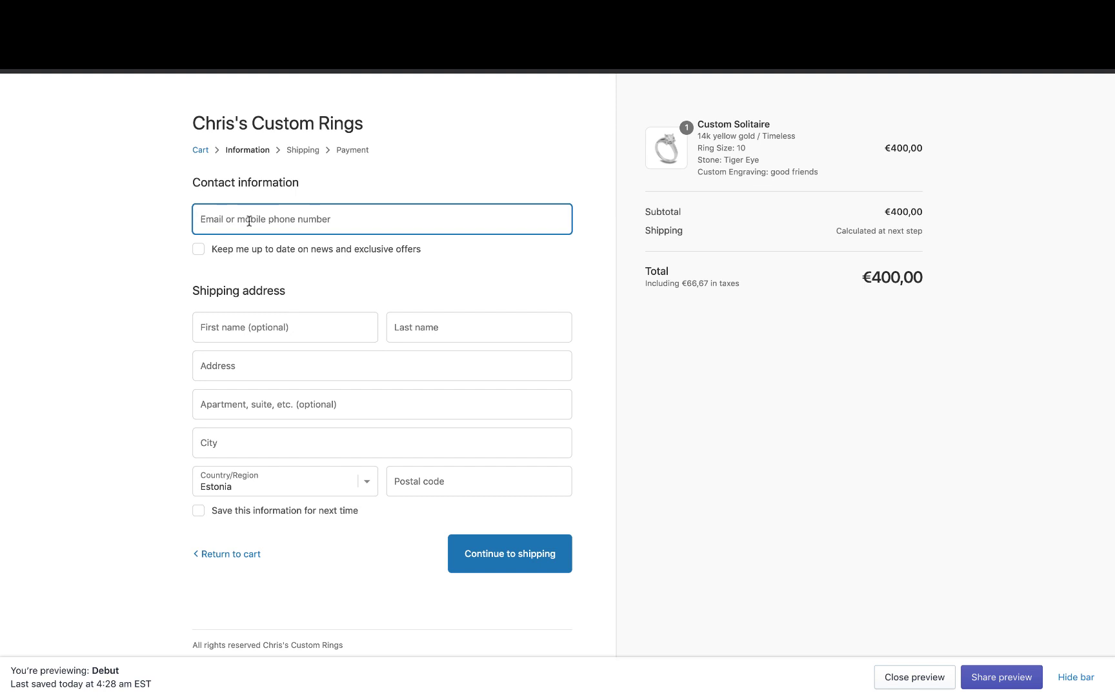
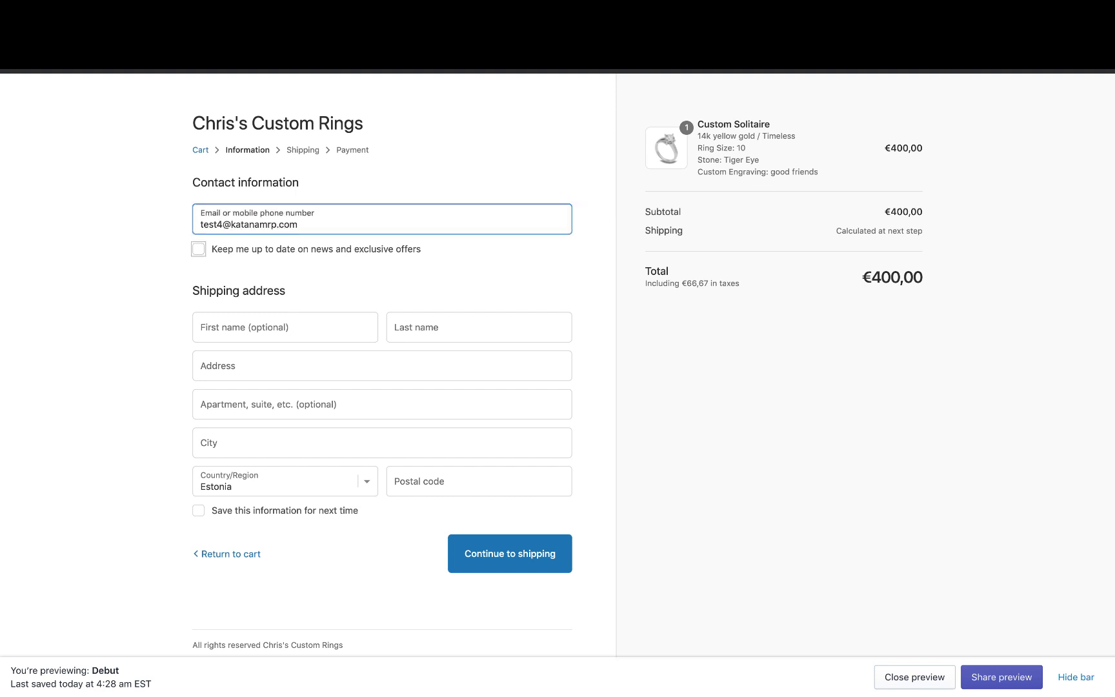
{"action": "key", "text": "Tab"}
{"action": "key", "text": "Tab"}
{"action": "type", "text": "jason"}
{"action": "key", "text": "Tab"}
{"action": "type", "text": "M"}
{"action": "key", "text": "Tab"}
{"action": "type", "text": "123 "}
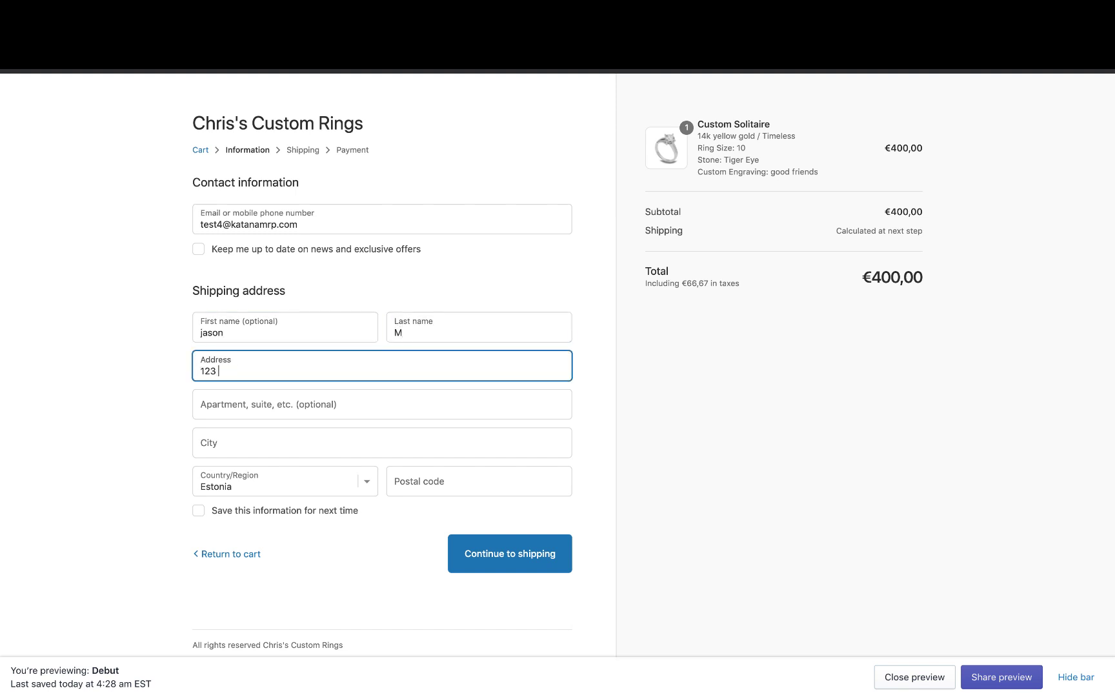
{"action": "type", "text": "ABC Street"}
{"action": "key", "text": "Tab"}
{"action": "key", "text": "Tab"}
{"action": "type", "text": "Tallinn"}
{"action": "key", "text": "Tab"}
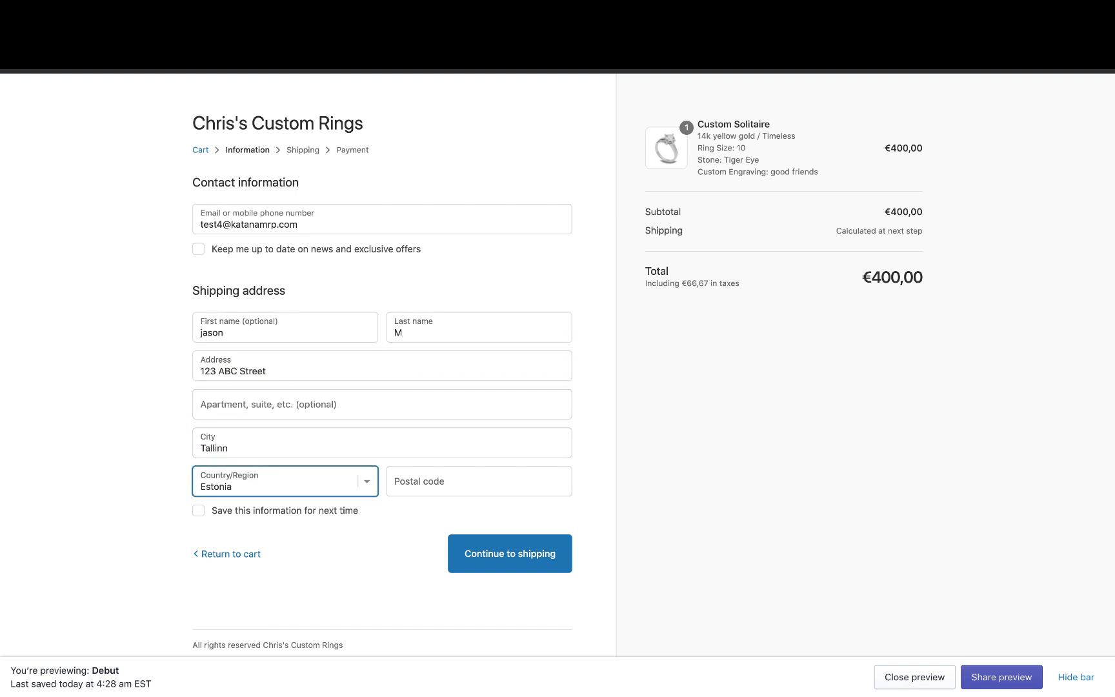
{"action": "key", "text": "Tab"}
{"action": "type", "text": "75331"}
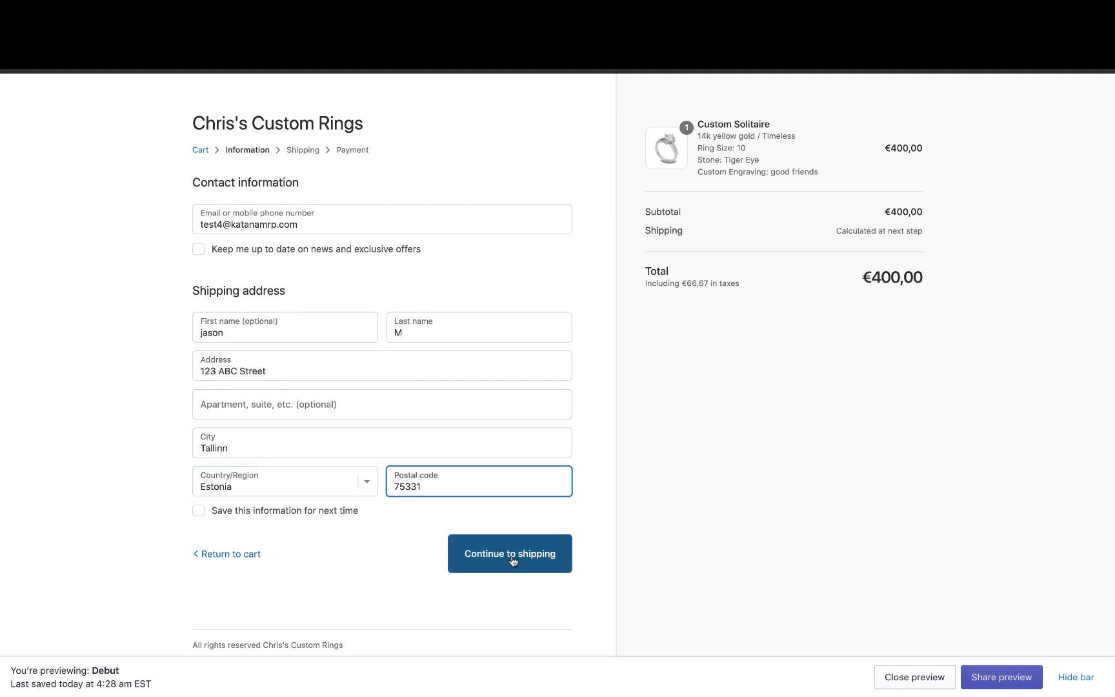
- Continue through the shipping and payment steps and complete the order
{"action": "left_click", "coordinate": [512, 555]}
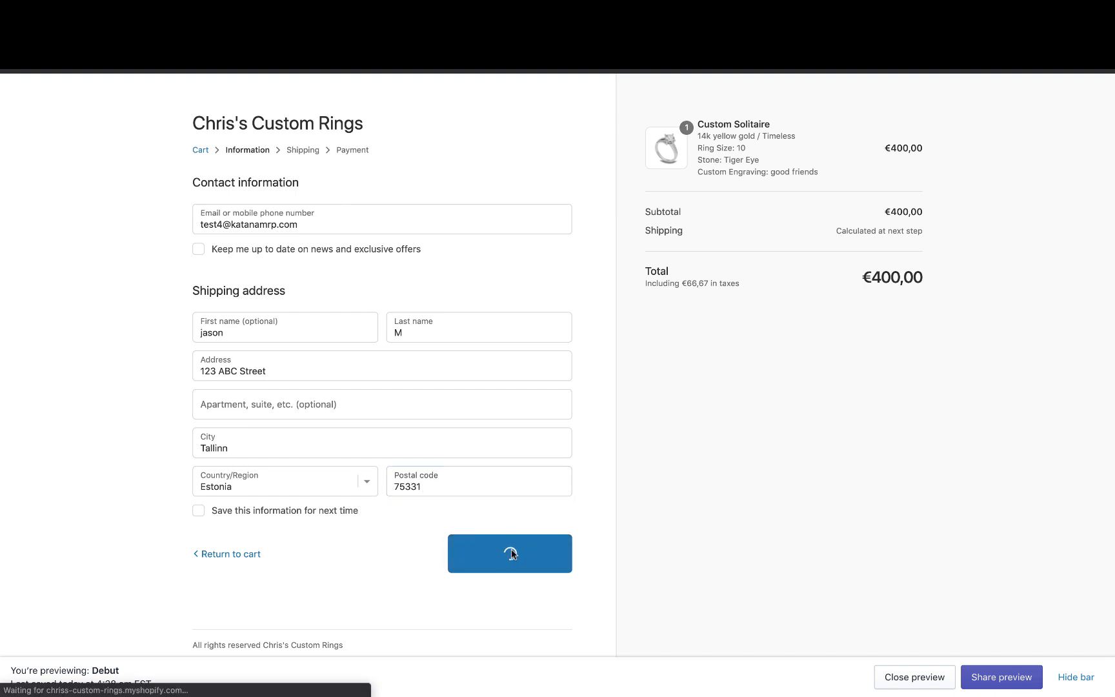
{"action": "left_click", "coordinate": [502, 368]}
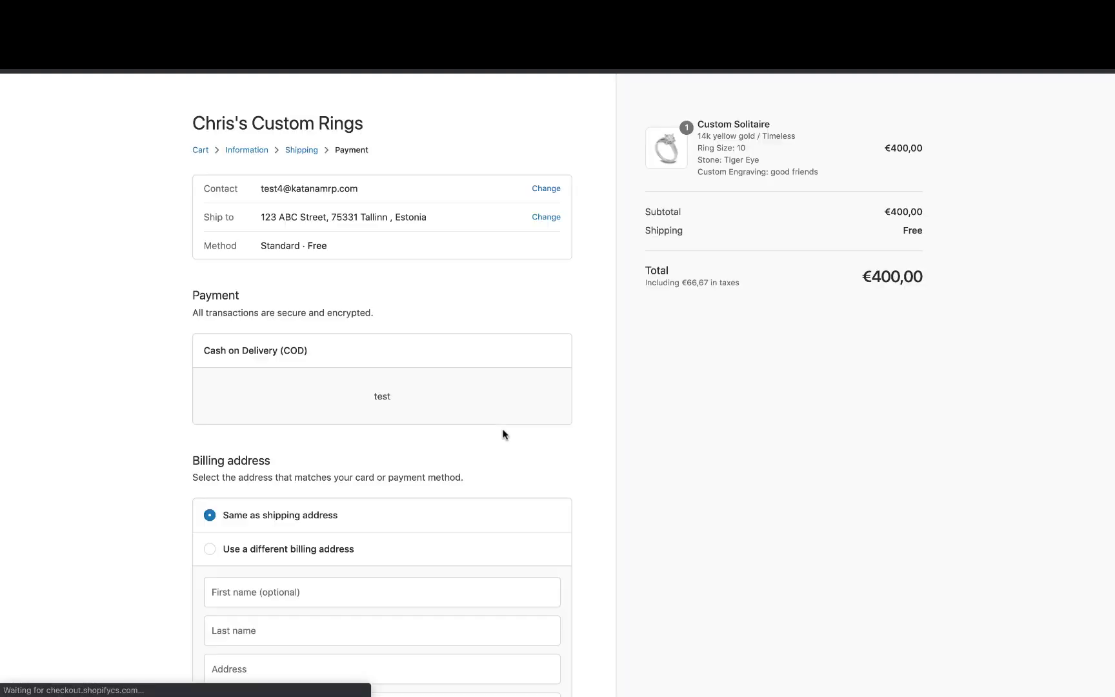
{"action": "left_click", "coordinate": [522, 601]}
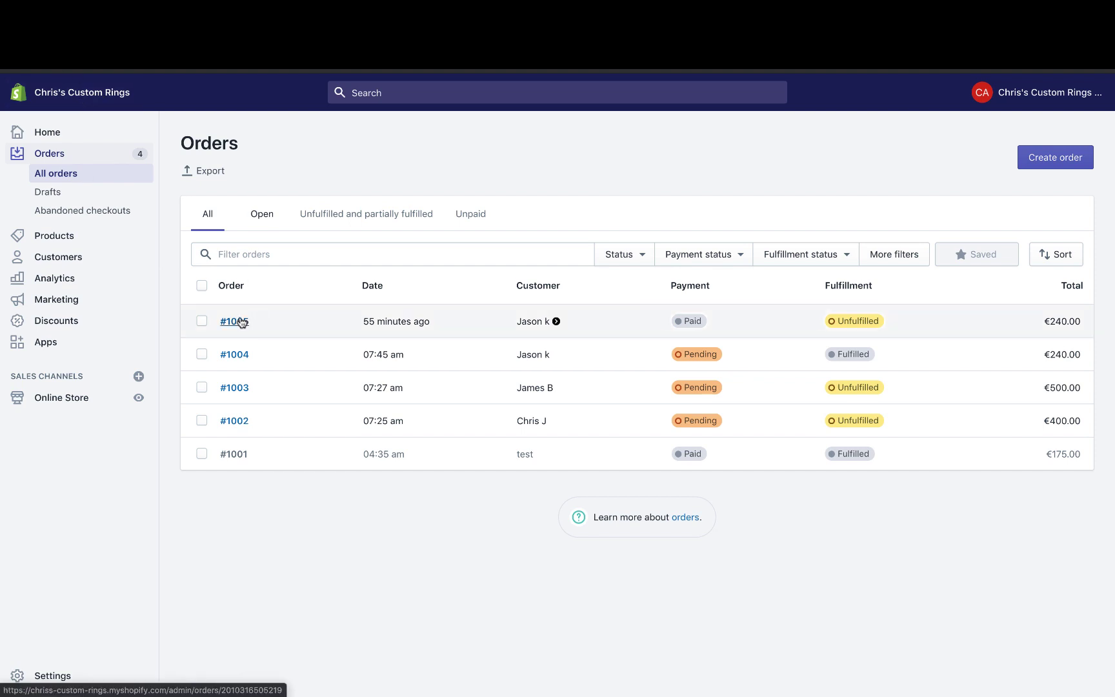
- Reload the Shopify Orders list so new order #1006 at €400.00 appears
{"action": "key", "text": "super+r"}
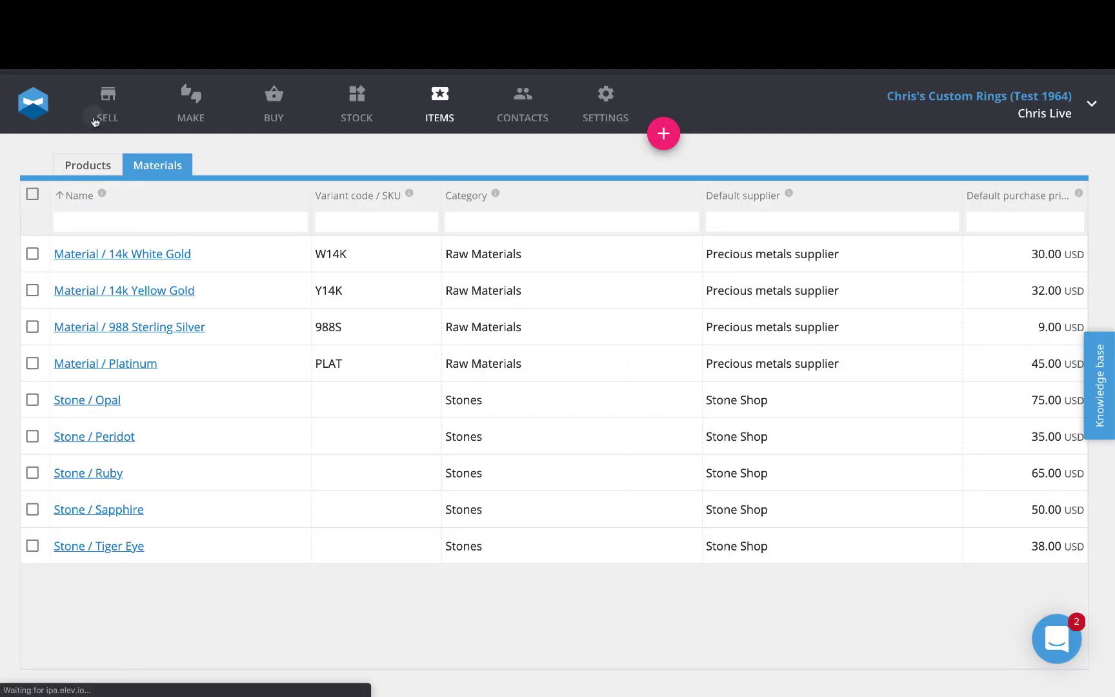
- Rank sales order #1006 first and create a make-to-order manufacturing order for it
{"action": "left_click", "coordinate": [89, 120]}
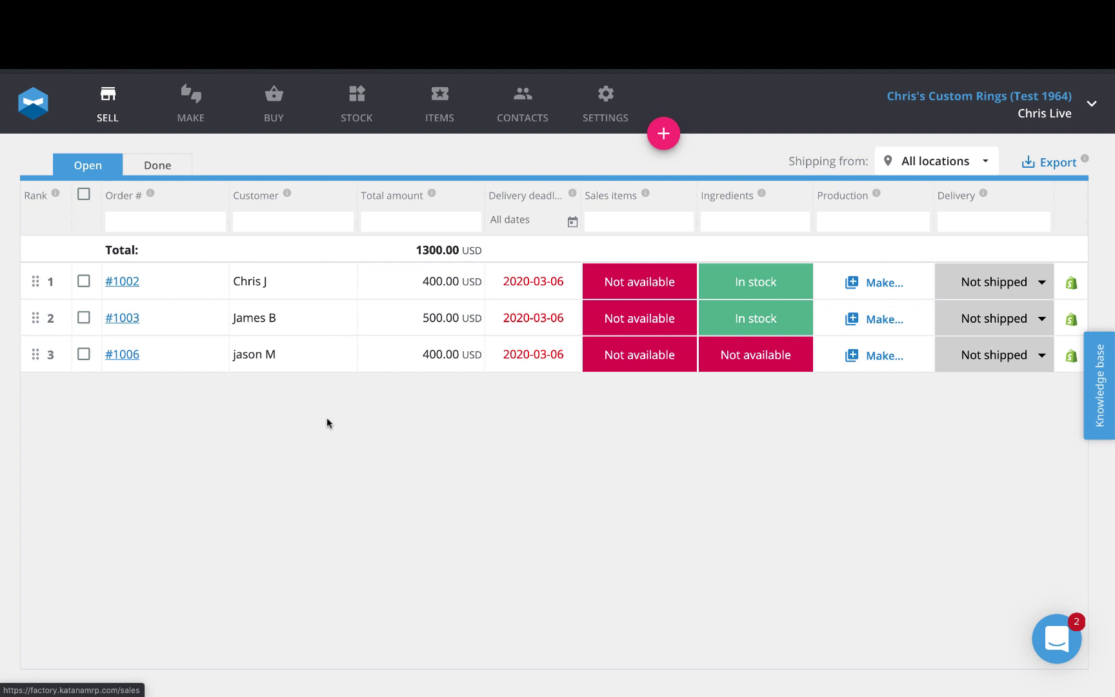
{"action": "left_click_drag", "start_coordinate": [36, 354], "coordinate": [43, 274]}
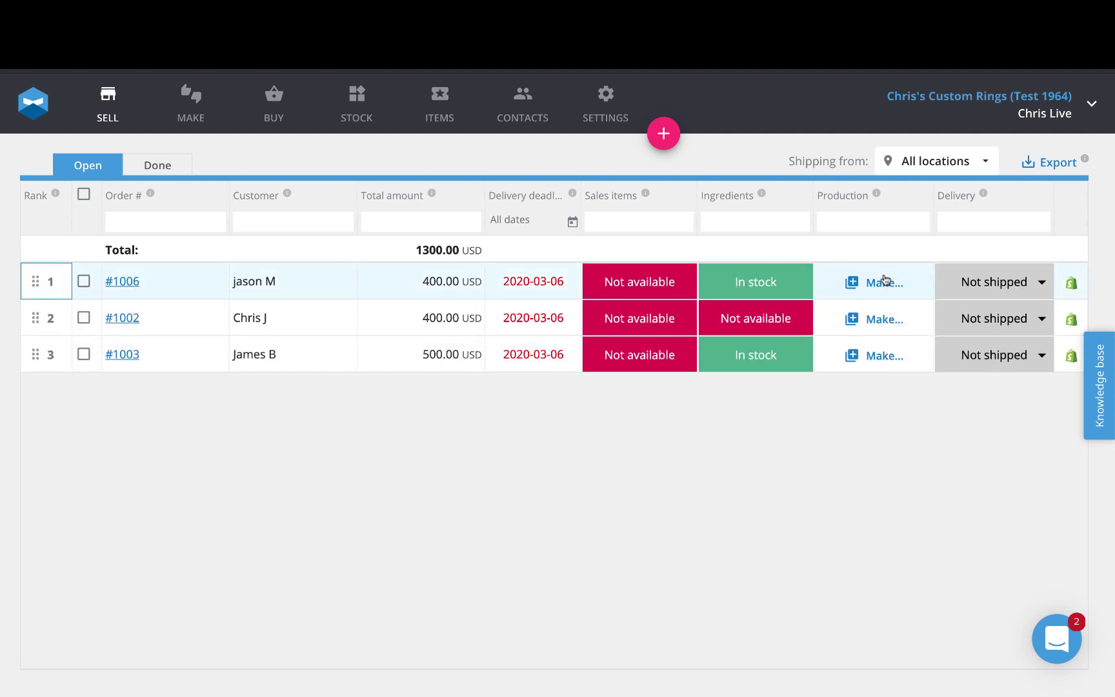
{"action": "left_click", "coordinate": [885, 282]}
{"action": "left_click", "coordinate": [884, 318]}
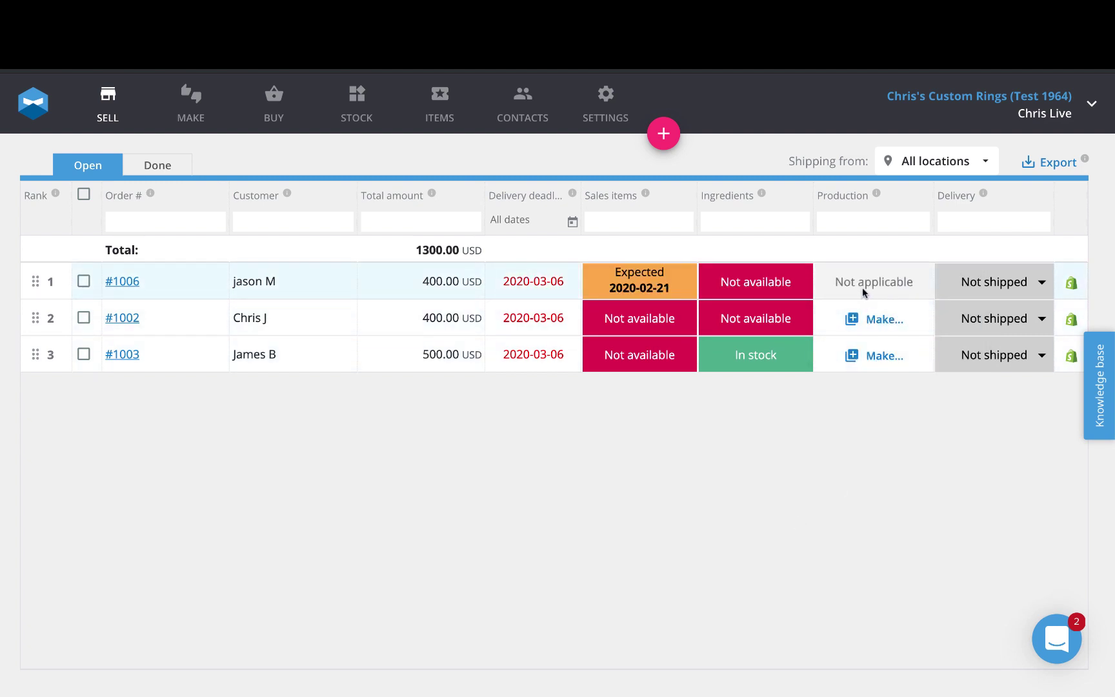
{"action": "left_click", "coordinate": [183, 100]}
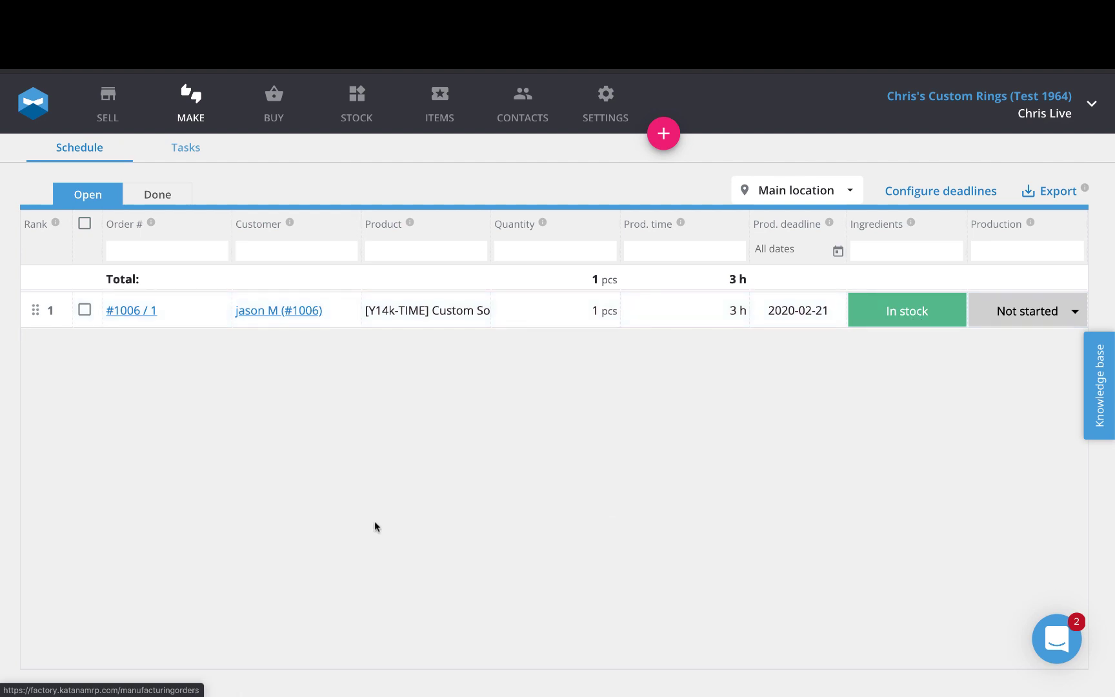
- Open manufacturing order #1006 / 1 and scroll through its ingredients and operations
{"action": "left_click", "coordinate": [141, 313]}
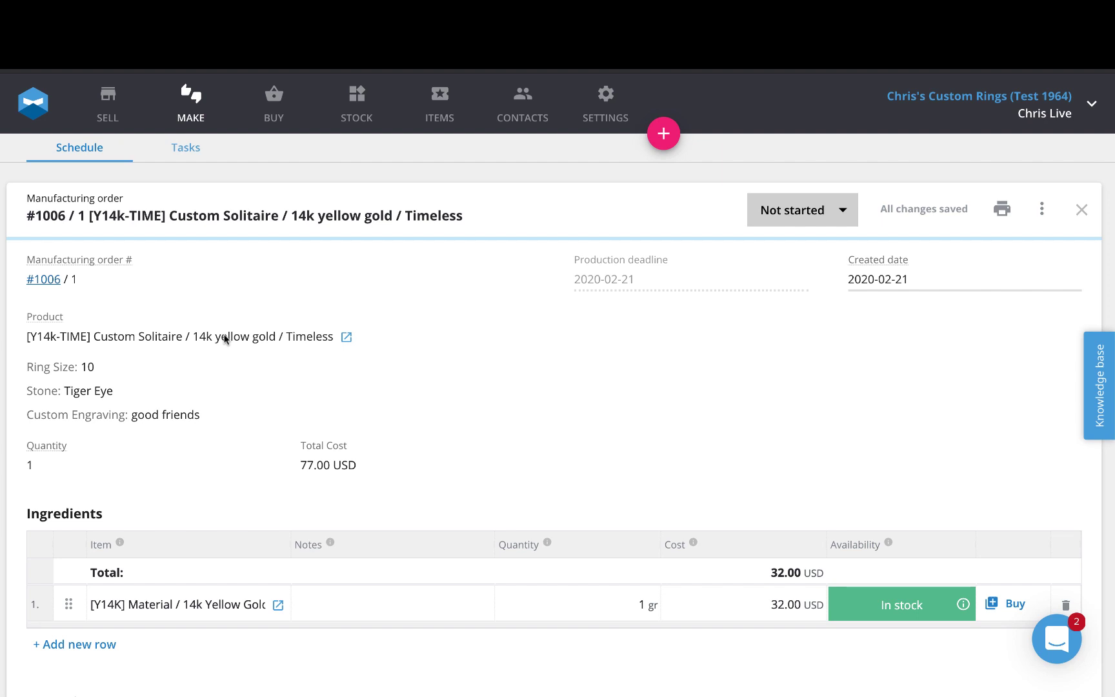
{"action": "scroll", "coordinate": [618, 349], "scroll_direction": "down", "scroll_amount": 5}
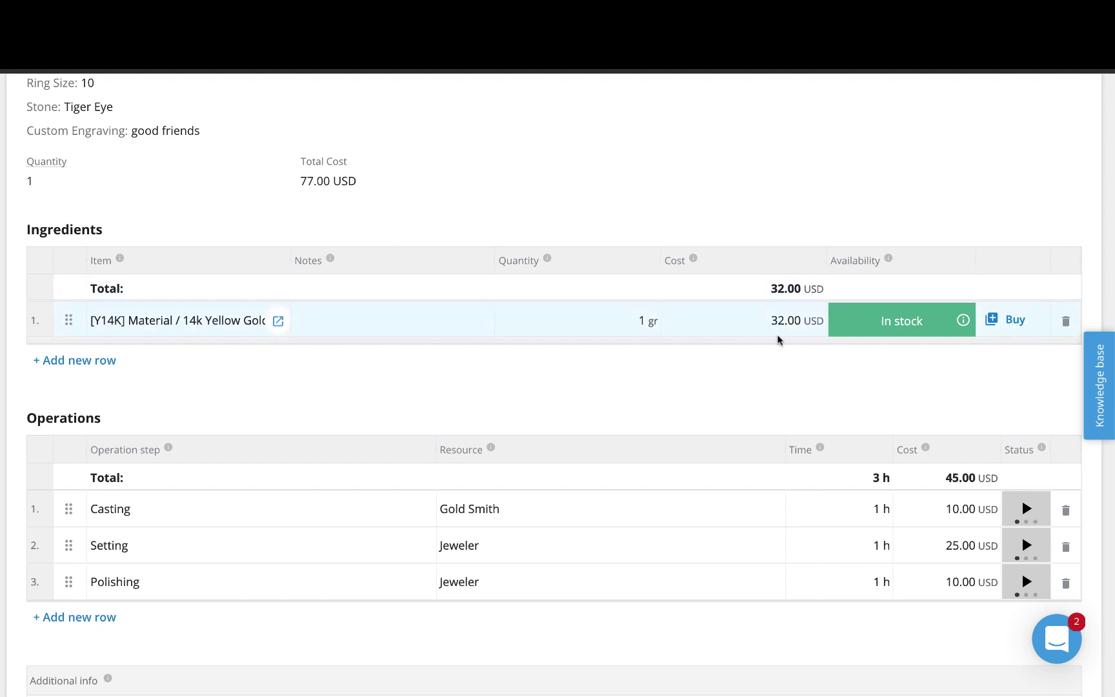
{"action": "scroll", "coordinate": [752, 360], "scroll_direction": "up", "scroll_amount": 3}
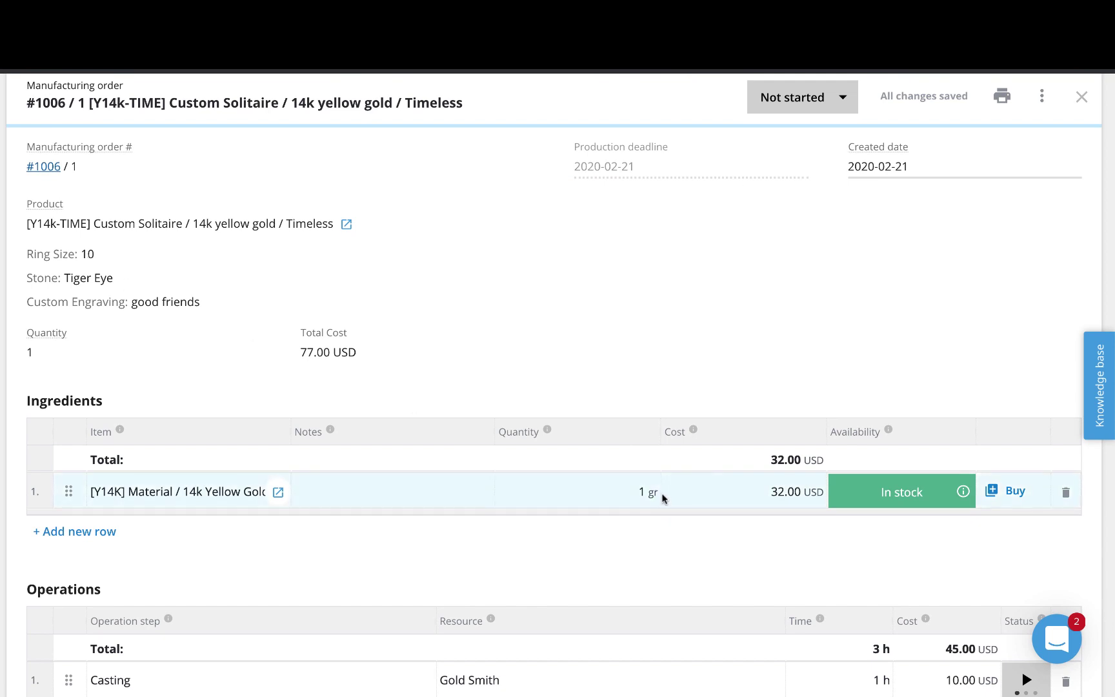
- Change the 14k yellow gold ingredient quantity to 1.3 gr
{"action": "left_click", "coordinate": [643, 492]}
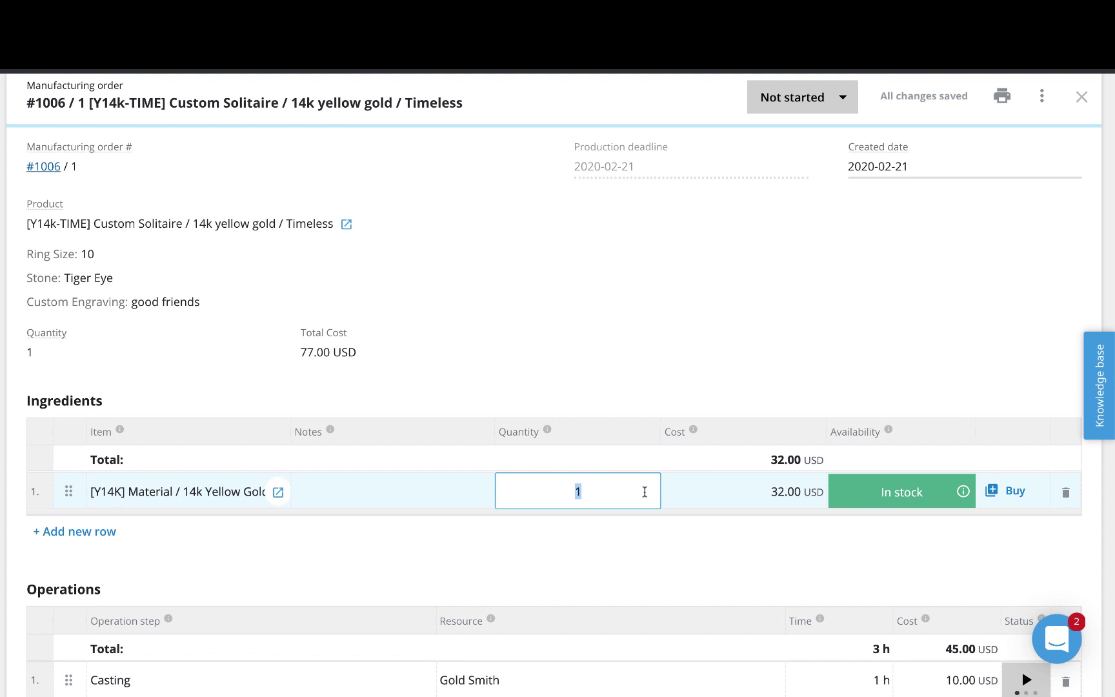
{"action": "type", "text": "1.3"}
{"action": "left_click", "coordinate": [643, 561]}
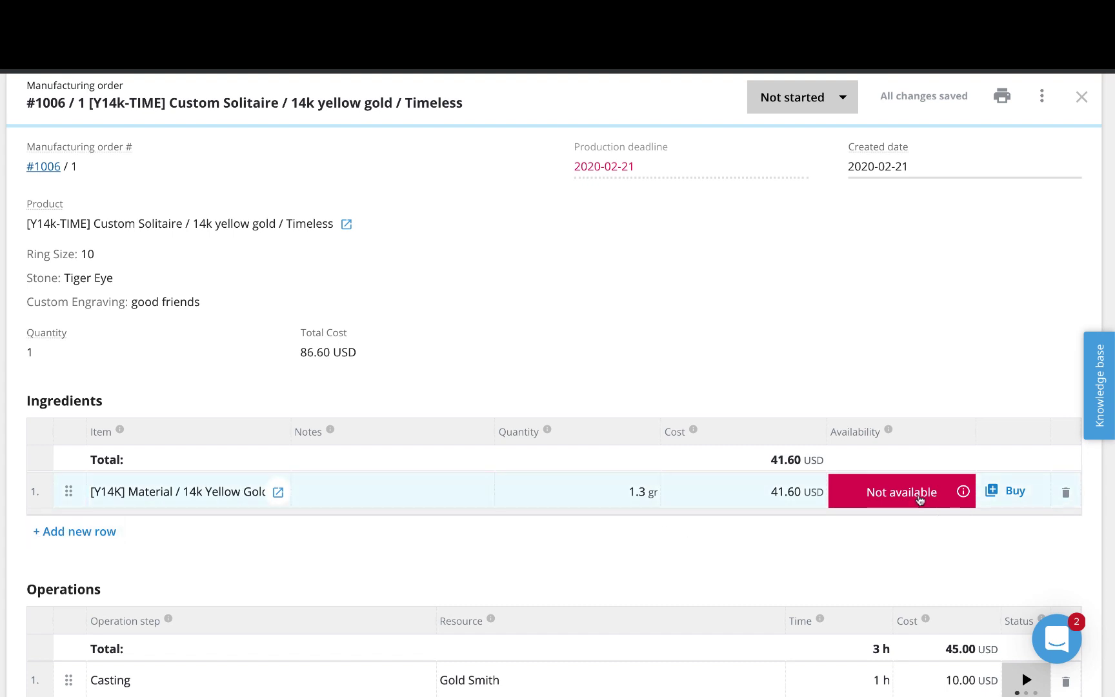
- Buy the gold from Precious metals supplier as PO-1, then add an empty ingredient row
{"action": "left_click", "coordinate": [1025, 492]}
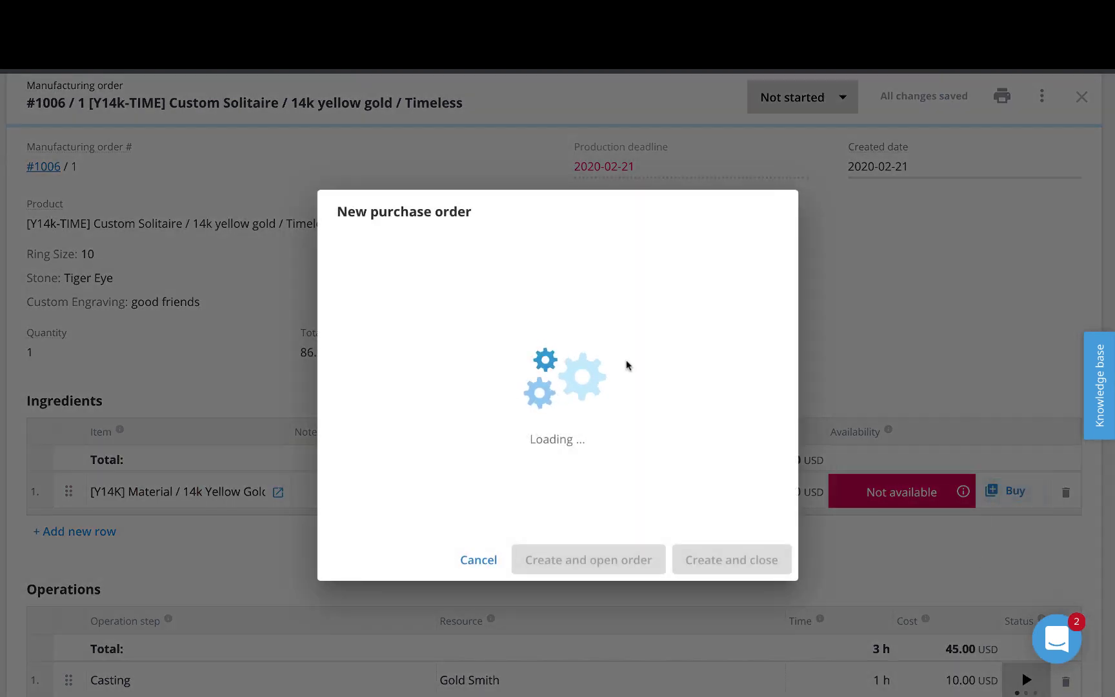
{"action": "left_click", "coordinate": [358, 406]}
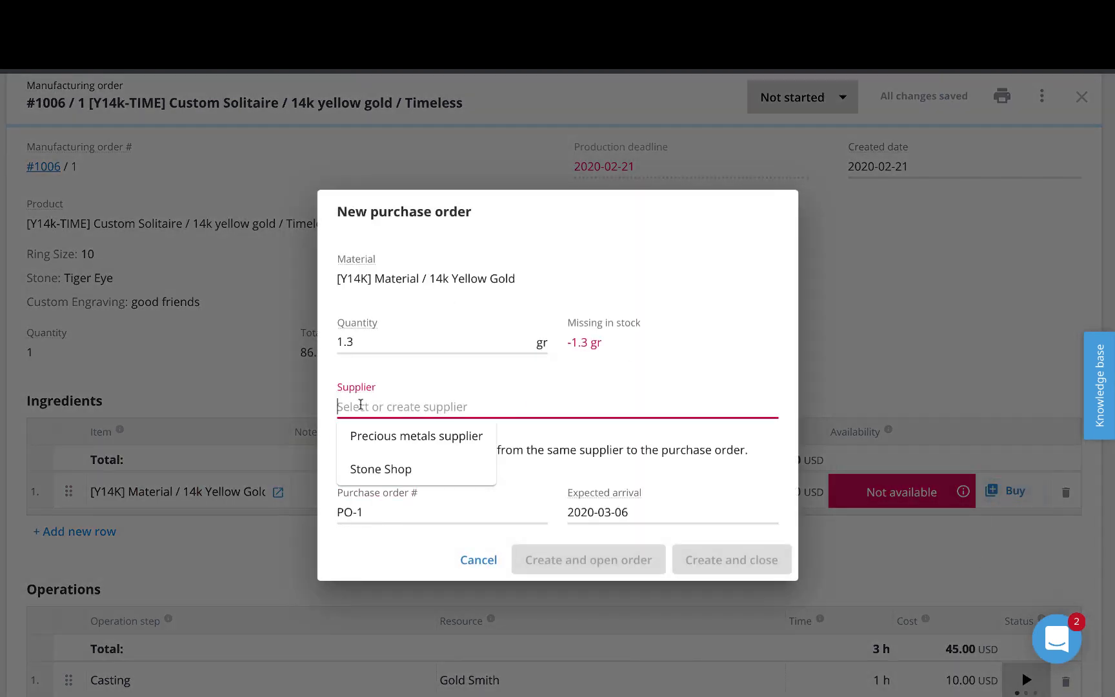
{"action": "left_click", "coordinate": [375, 436]}
{"action": "left_click", "coordinate": [764, 554]}
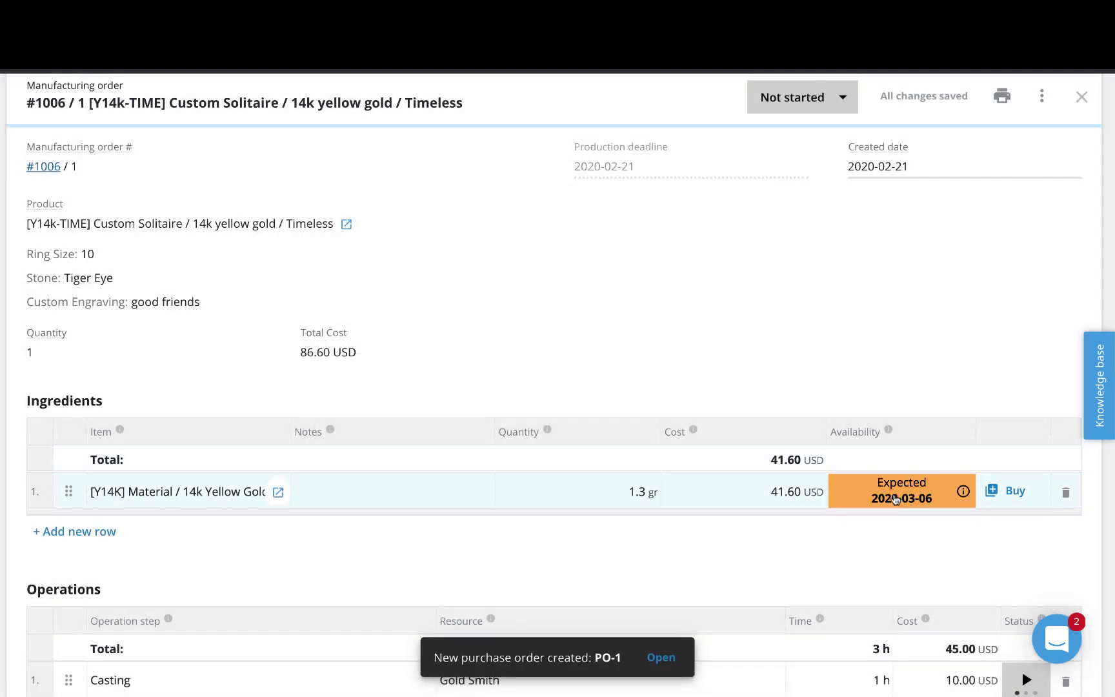
{"action": "left_click", "coordinate": [58, 535]}
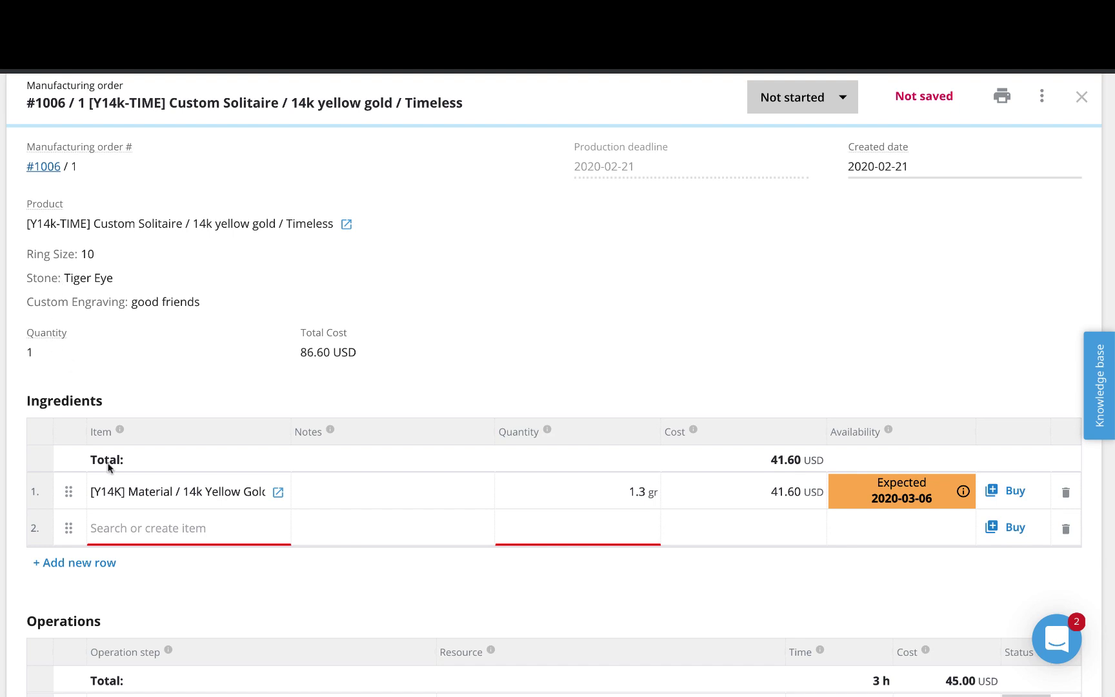
- Add one Tiger Eye stone as a new ingredient row with quantity 1
{"action": "left_click", "coordinate": [202, 525]}
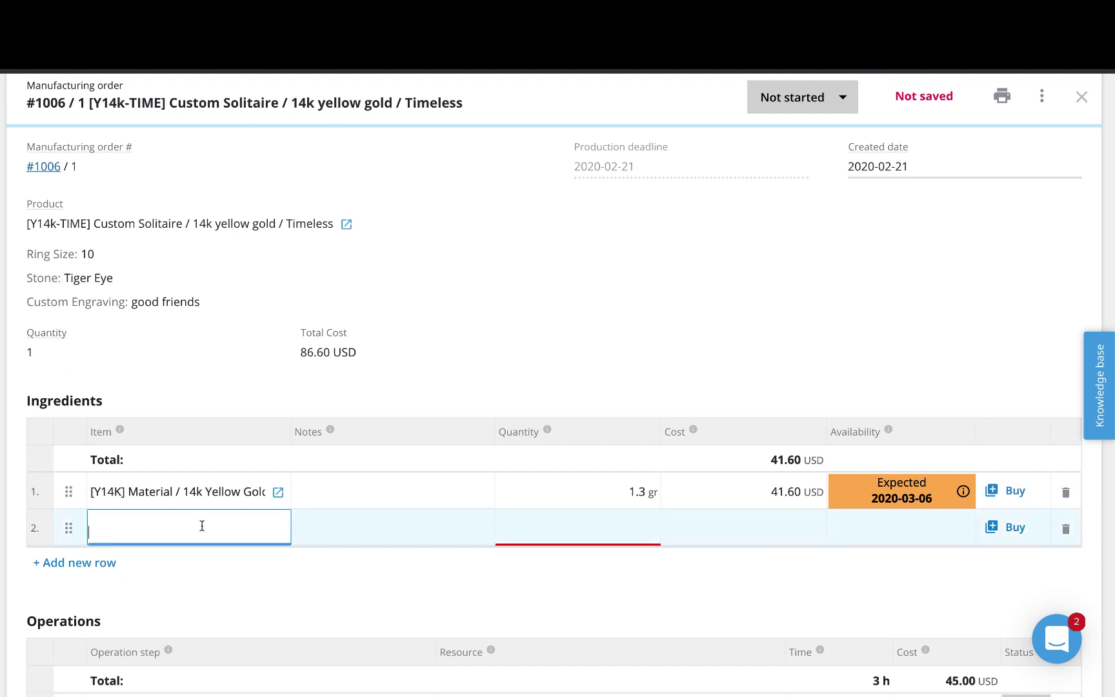
{"action": "type", "text": "tiger"}
{"action": "left_click", "coordinate": [180, 563]}
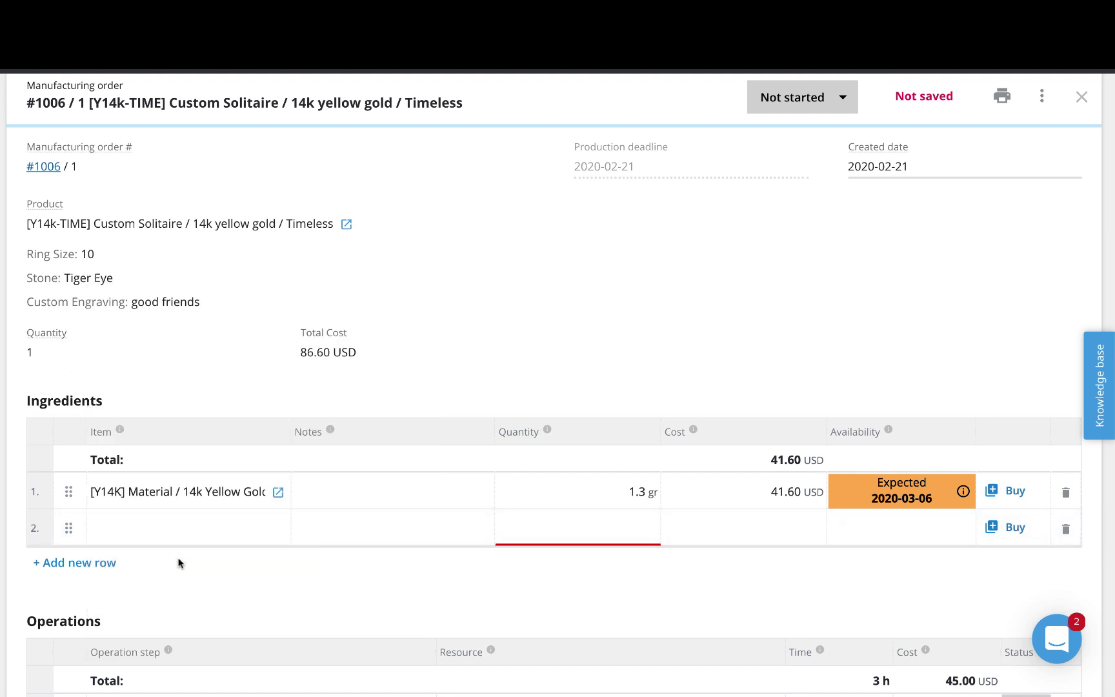
{"action": "left_click", "coordinate": [578, 528]}
{"action": "type", "text": "1"}
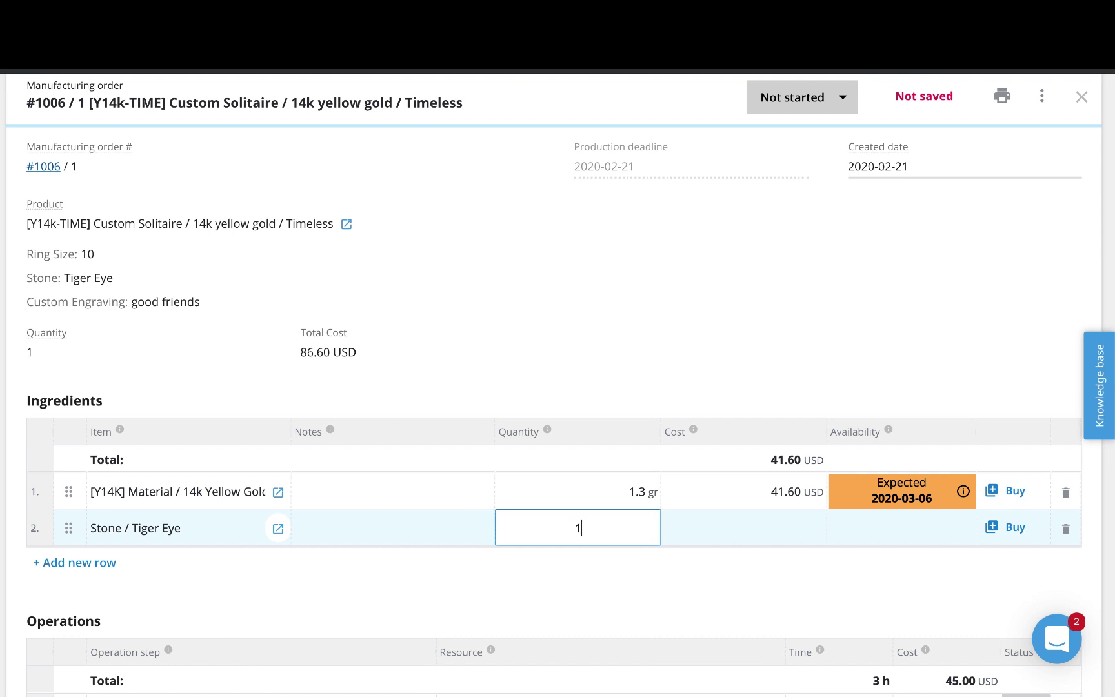
{"action": "left_click", "coordinate": [602, 569]}
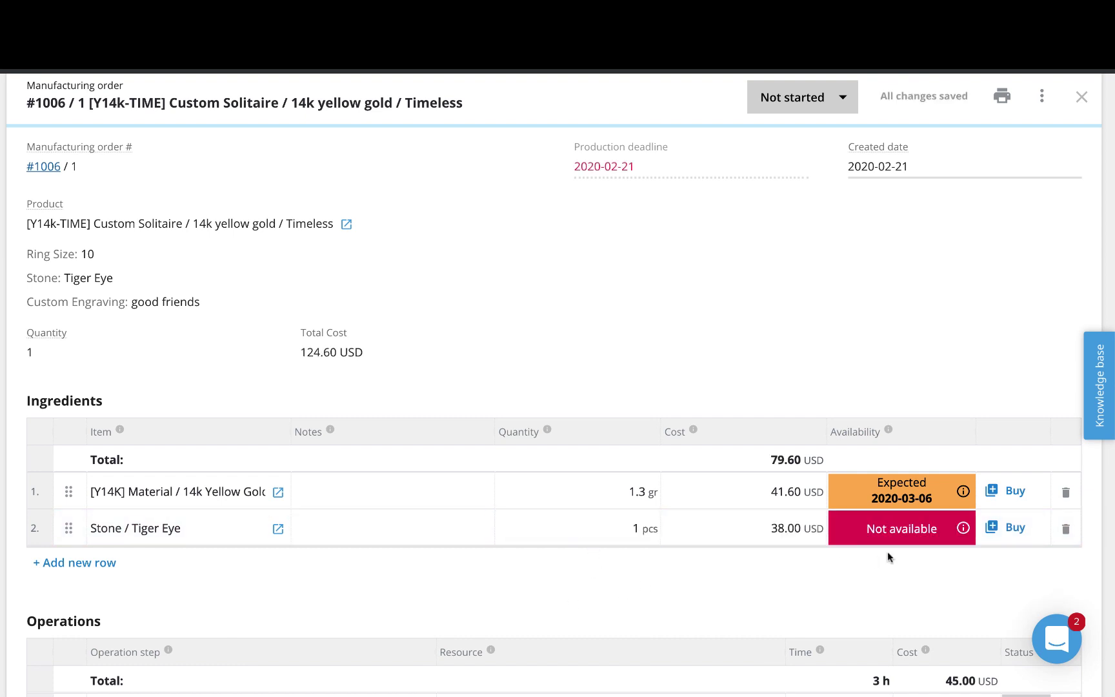
- Buy the Tiger Eye stone from Stone Shop by creating purchase order PO-2
{"action": "left_click", "coordinate": [1017, 527]}
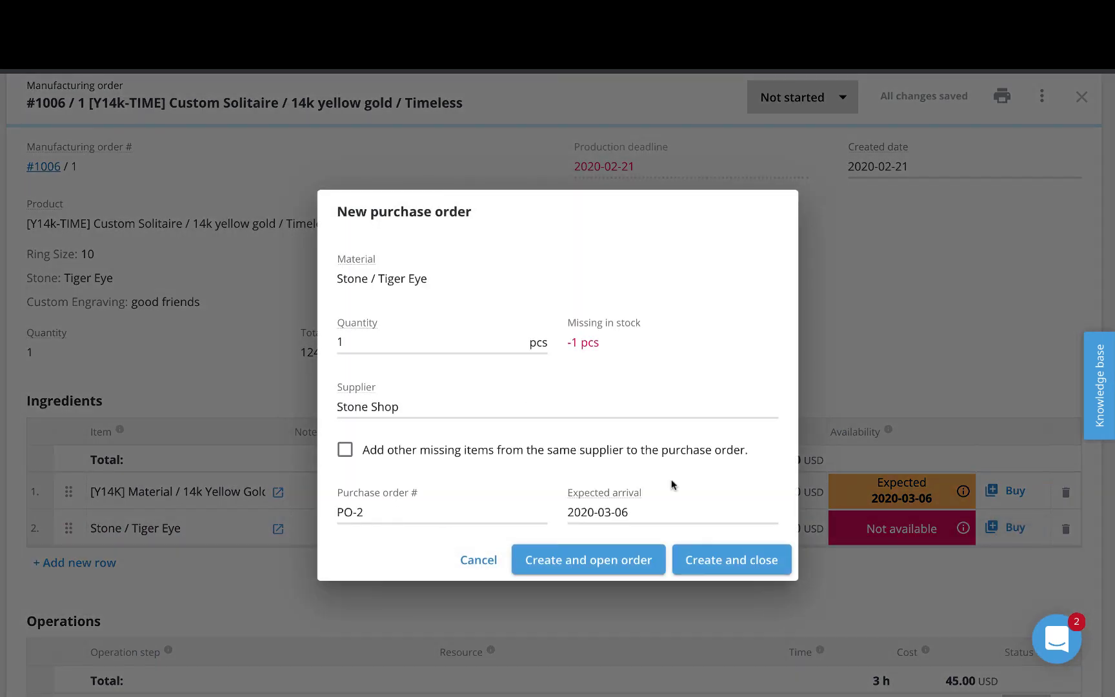
{"action": "left_click", "coordinate": [704, 556]}
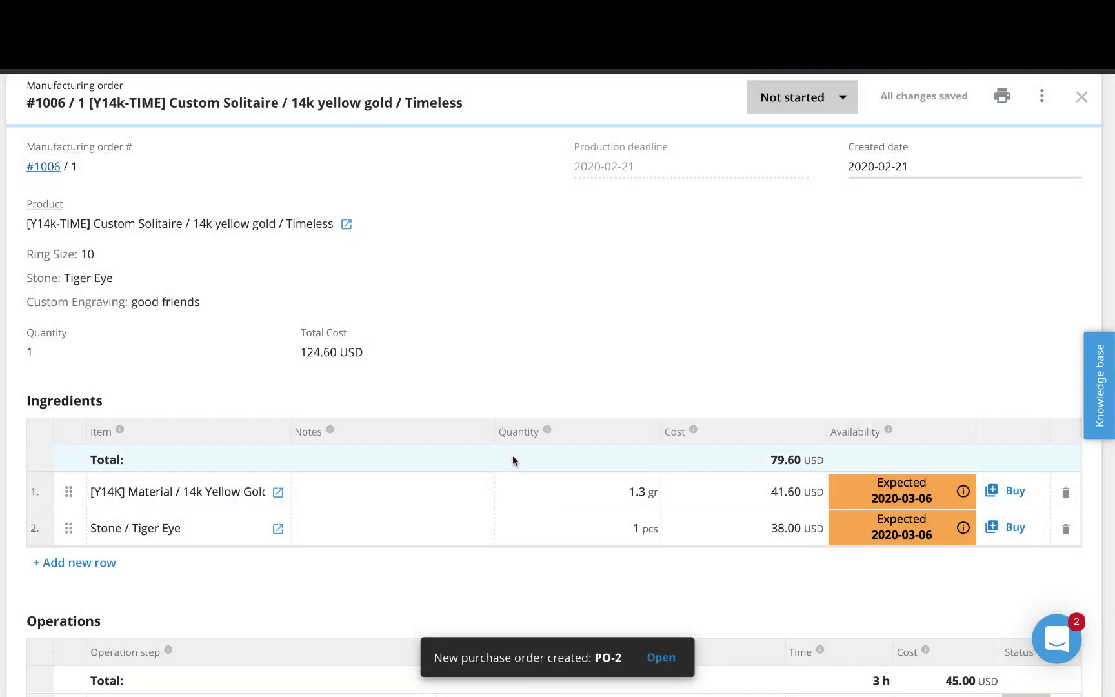
{"action": "scroll", "coordinate": [256, 458], "scroll_direction": "down", "scroll_amount": 2}
{"action": "scroll", "coordinate": [256, 458], "scroll_direction": "up", "scroll_amount": 1}
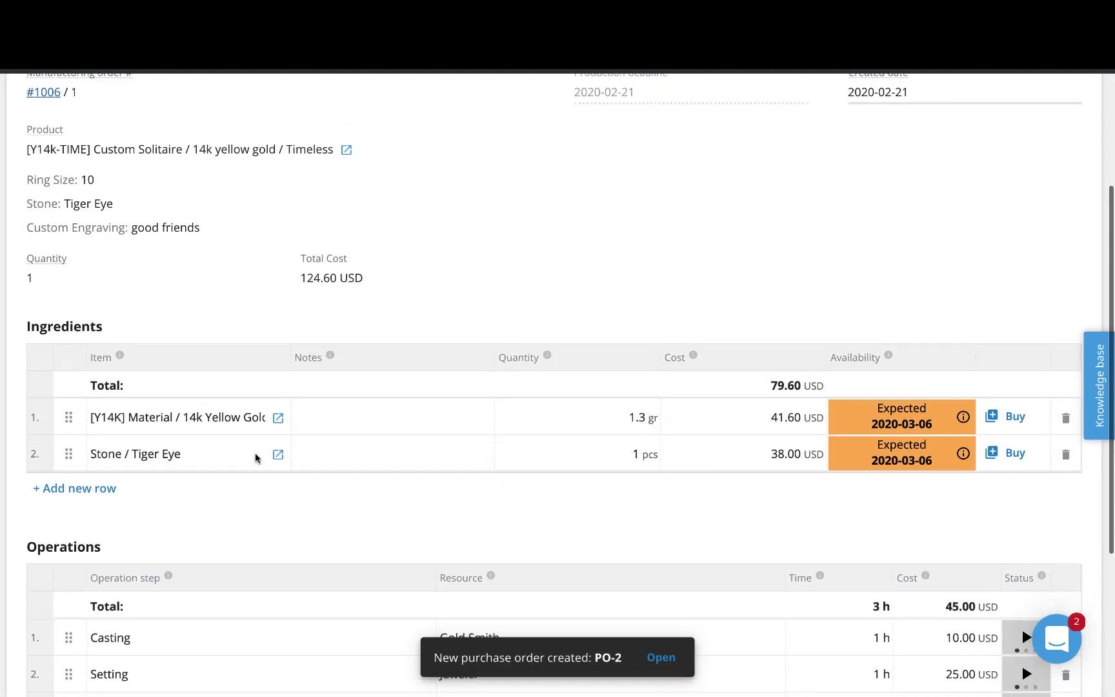
{"action": "scroll", "coordinate": [256, 458], "scroll_direction": "down", "scroll_amount": 2}
{"action": "scroll", "coordinate": [256, 458], "scroll_direction": "up", "scroll_amount": 1}
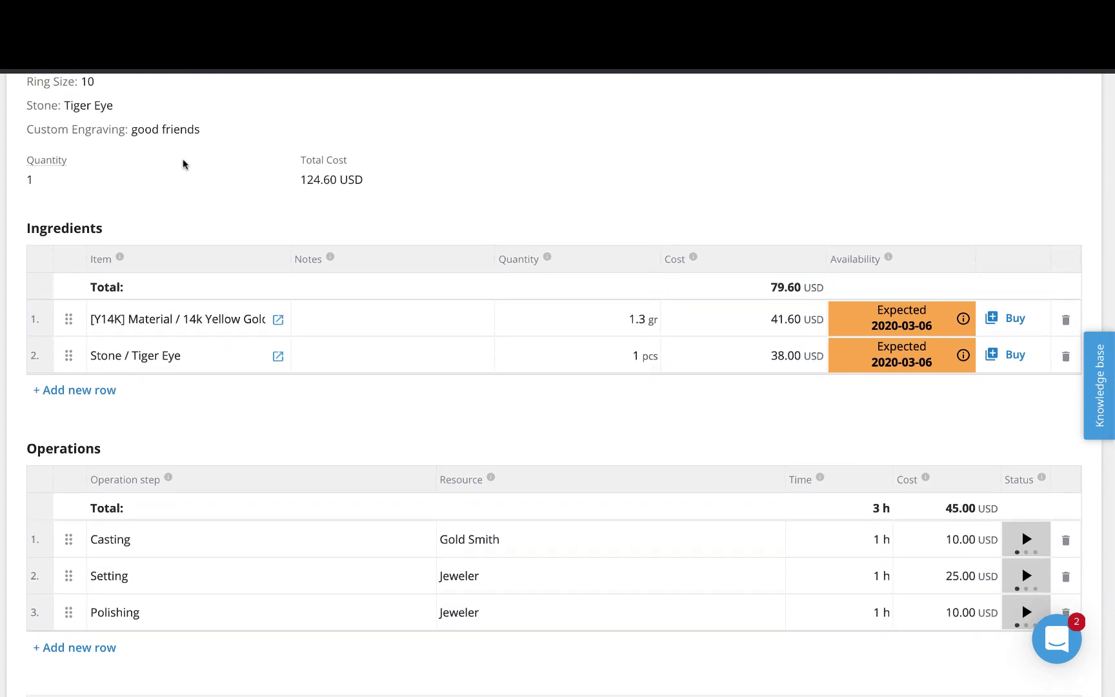
- Add an Engraving yes/no? operation row assigned to the Engraver resource
{"action": "left_click", "coordinate": [84, 647]}
{"action": "left_click", "coordinate": [225, 655]}
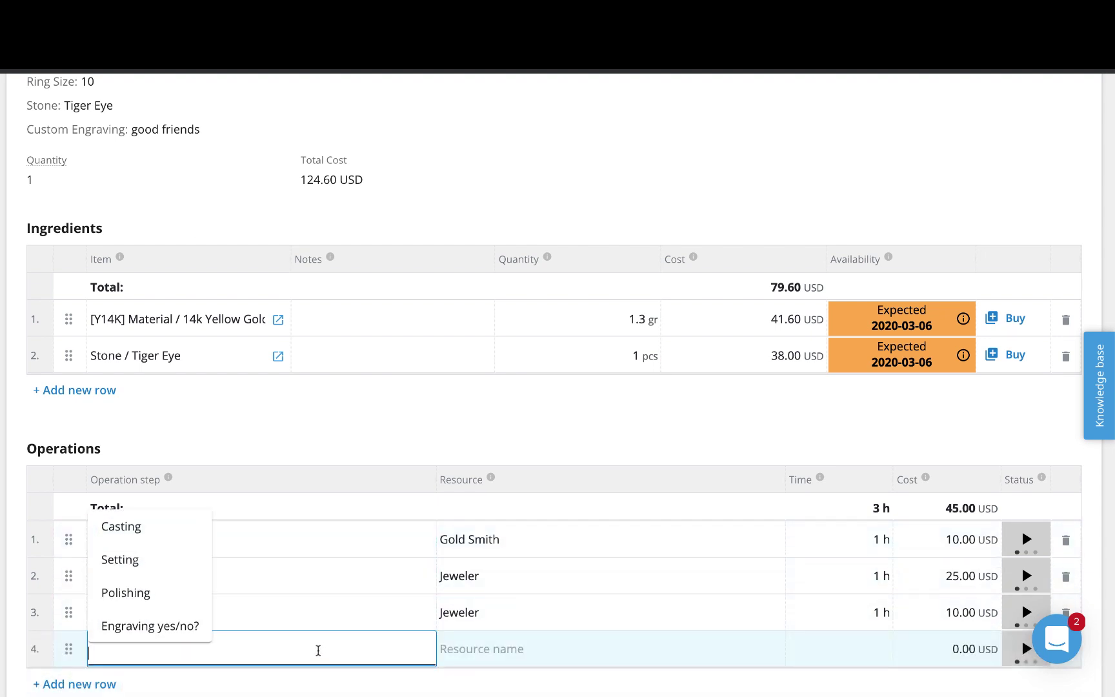
{"action": "left_click", "coordinate": [163, 627]}
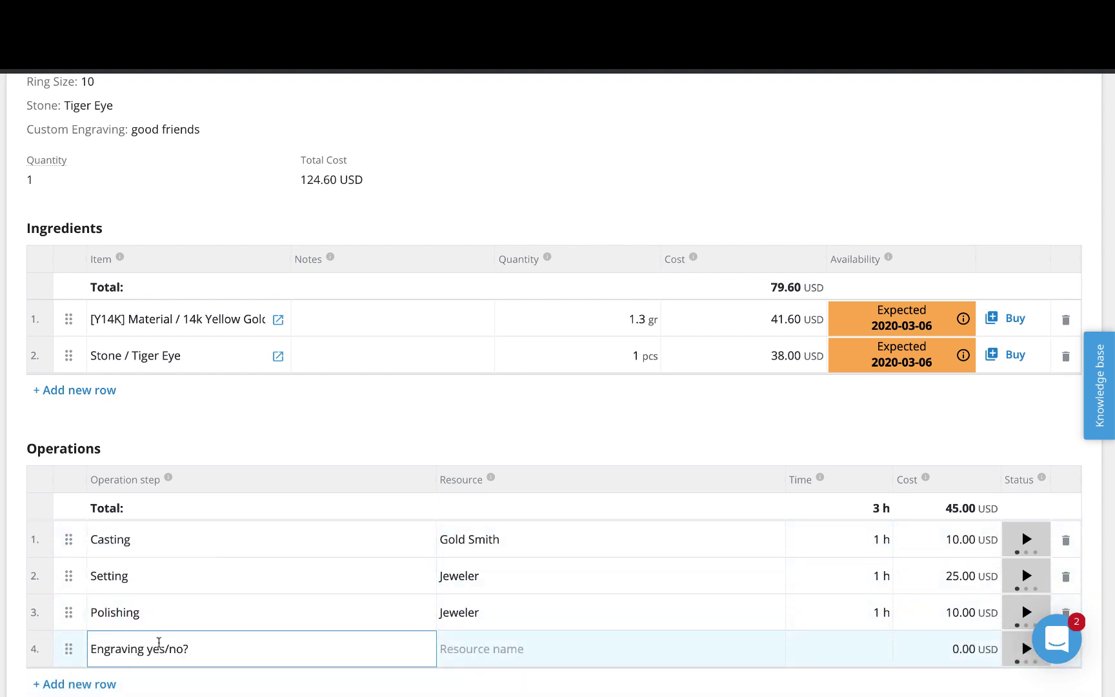
{"action": "left_click", "coordinate": [510, 647]}
{"action": "left_click", "coordinate": [475, 626]}
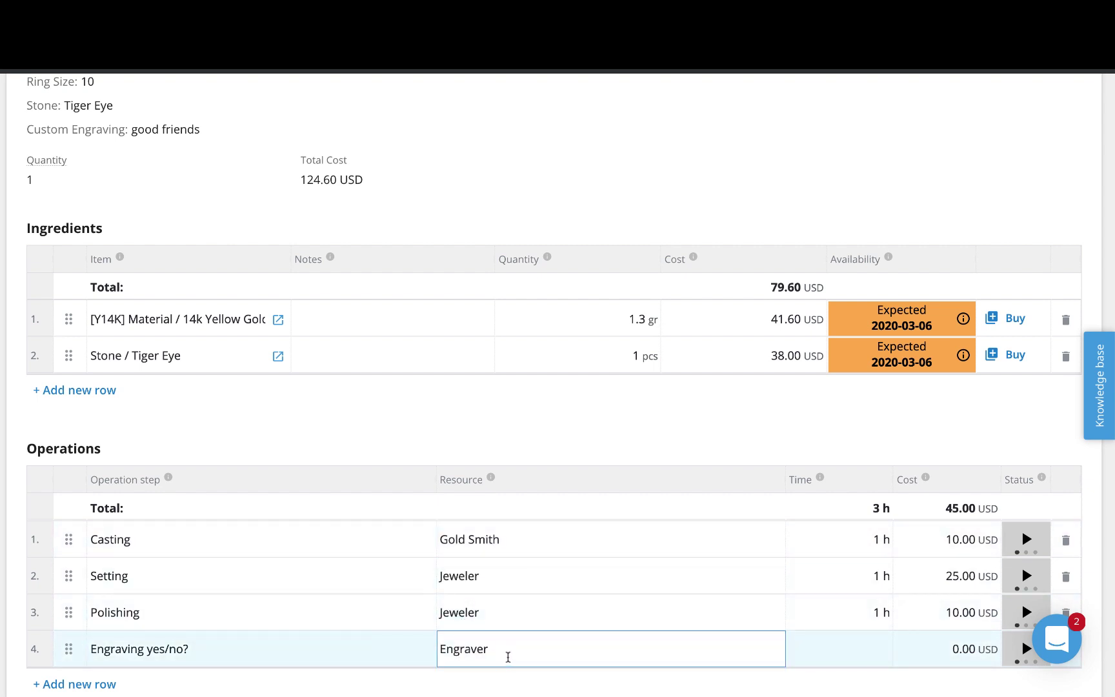
- Set the engraving time to 1 hour and its cost to 20.00 USD per hour
{"action": "left_click", "coordinate": [813, 646]}
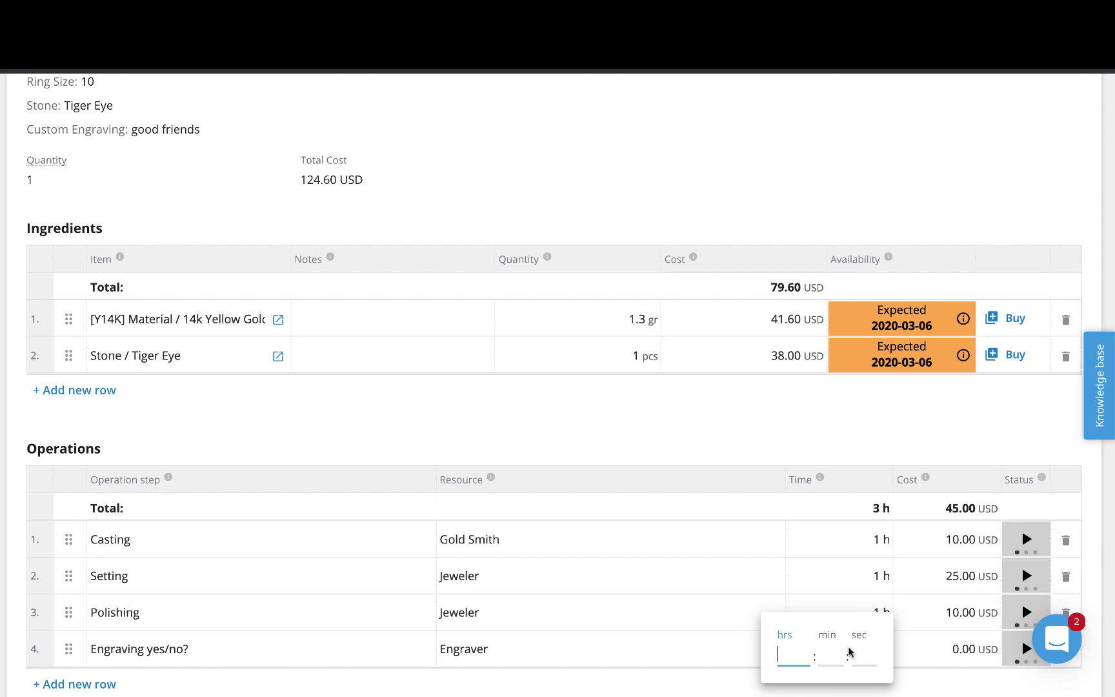
{"action": "type", "text": "1"}
{"action": "left_click", "coordinate": [936, 655]}
{"action": "left_click", "coordinate": [935, 653]}
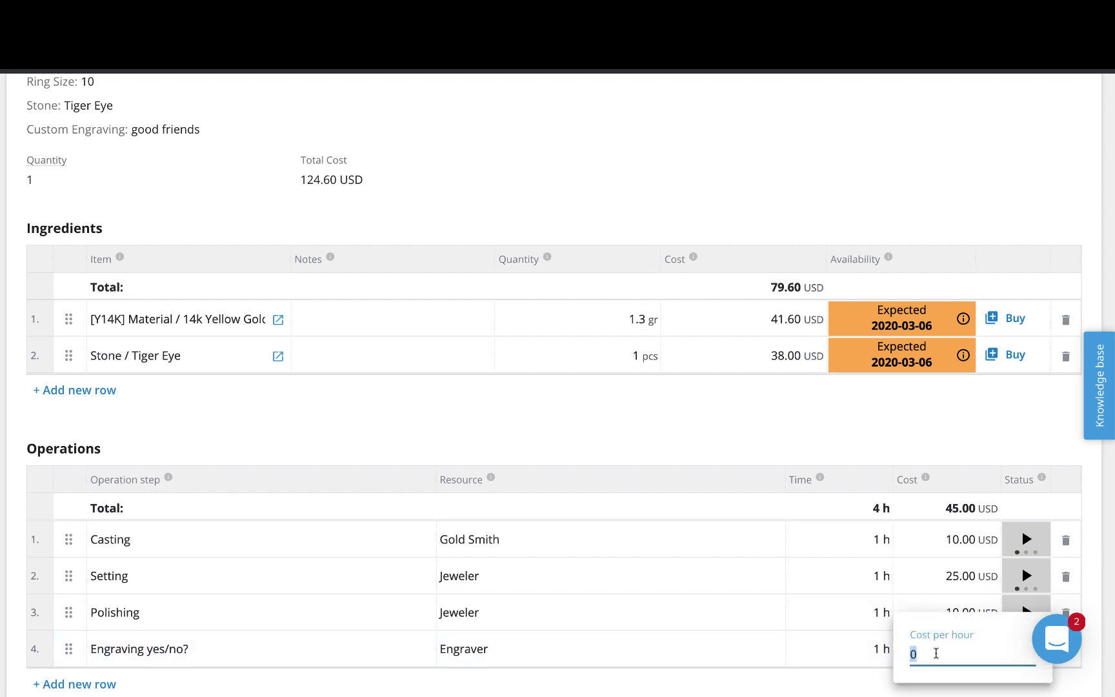
{"action": "type", "text": "20"}
{"action": "left_click", "coordinate": [717, 460]}
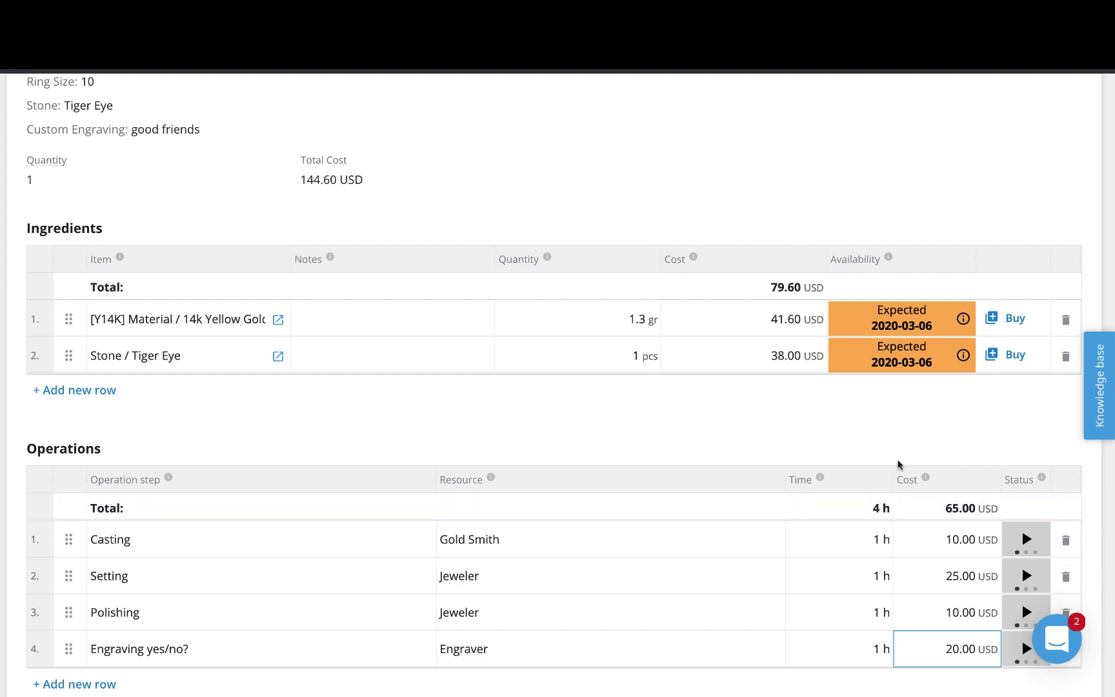
{"action": "scroll", "coordinate": [552, 468], "scroll_direction": "down", "scroll_amount": 3}
{"action": "scroll", "coordinate": [553, 468], "scroll_direction": "up", "scroll_amount": 3}
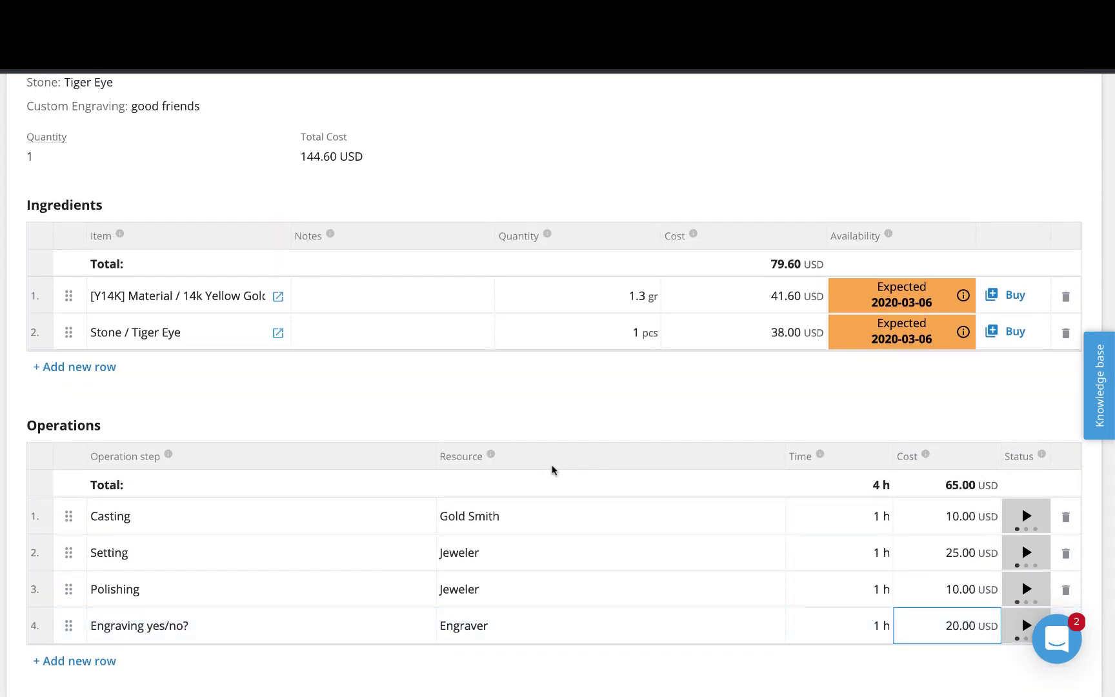
{"action": "scroll", "coordinate": [359, 407], "scroll_direction": "up", "scroll_amount": 5}
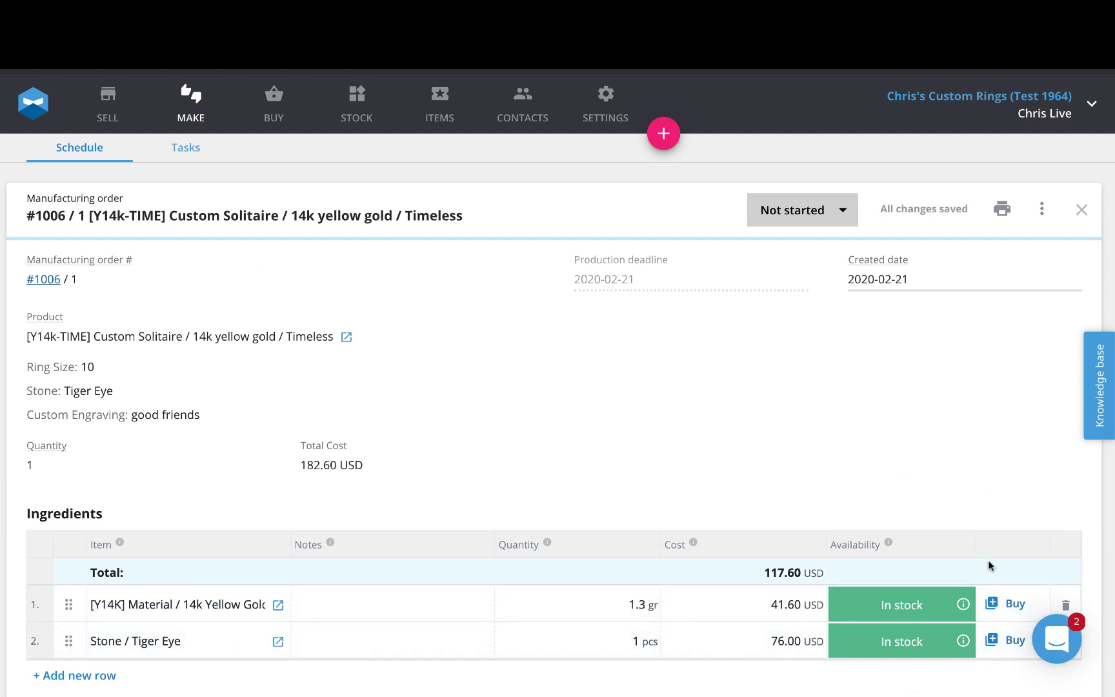
- Print order #1006 using the Manufacturing order (excl. cost) template
{"action": "scroll", "coordinate": [764, 487], "scroll_direction": "down", "scroll_amount": 4}
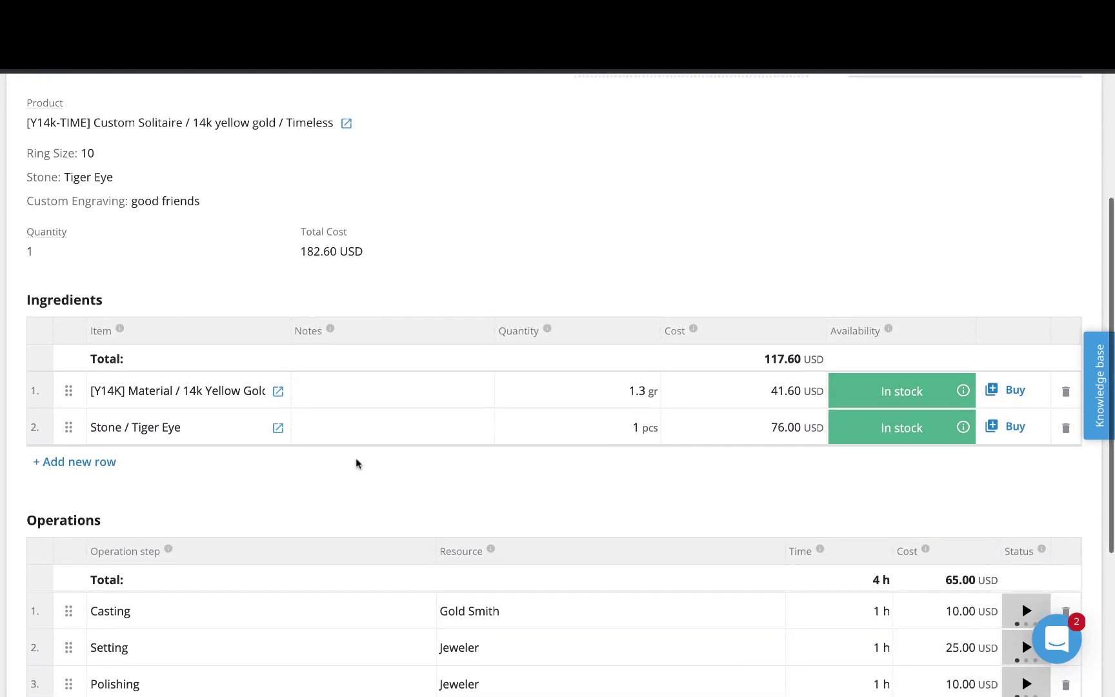
{"action": "scroll", "coordinate": [356, 461], "scroll_direction": "up", "scroll_amount": 2}
{"action": "scroll", "coordinate": [356, 463], "scroll_direction": "down", "scroll_amount": 5}
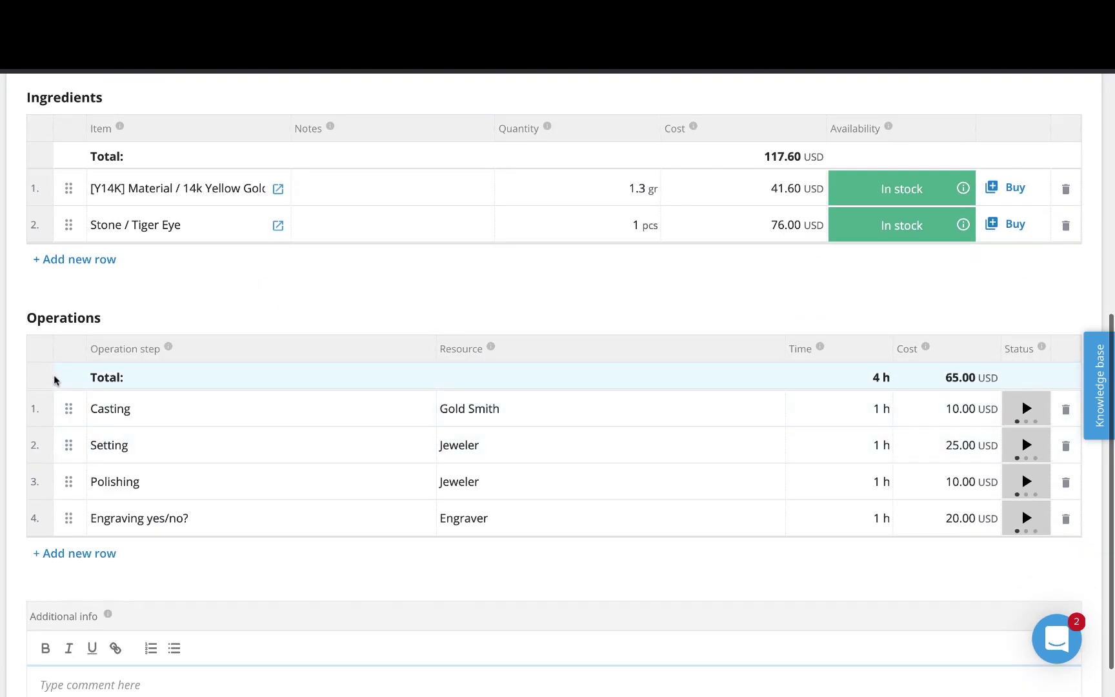
{"action": "scroll", "coordinate": [748, 462], "scroll_direction": "up", "scroll_amount": 6}
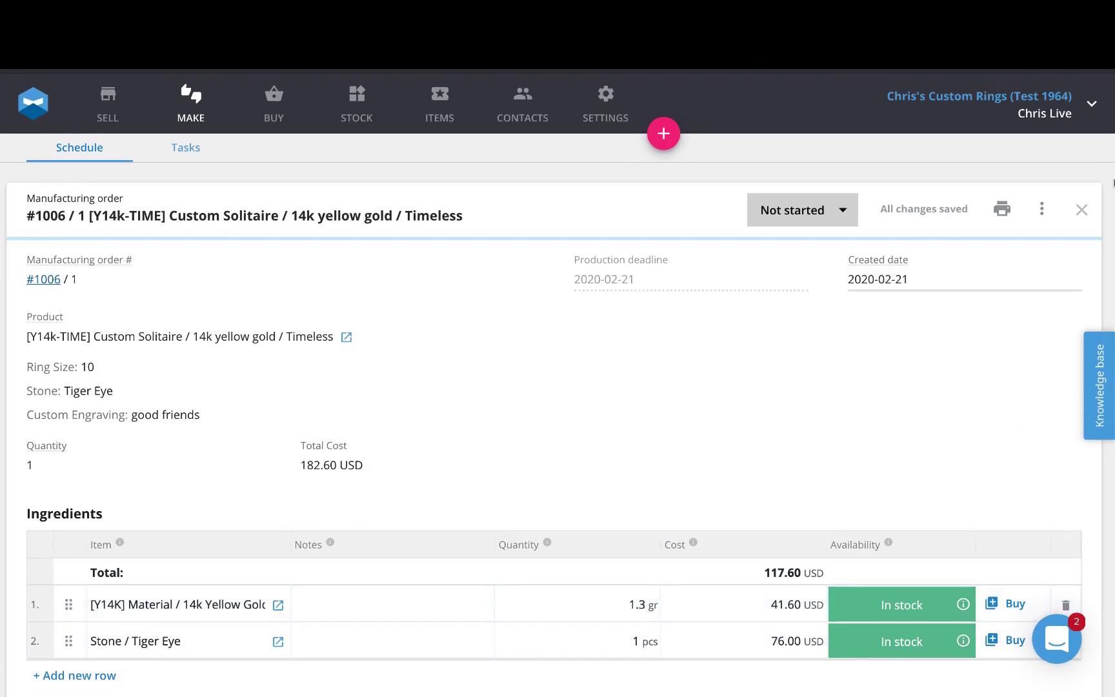
{"action": "left_click", "coordinate": [1001, 210]}
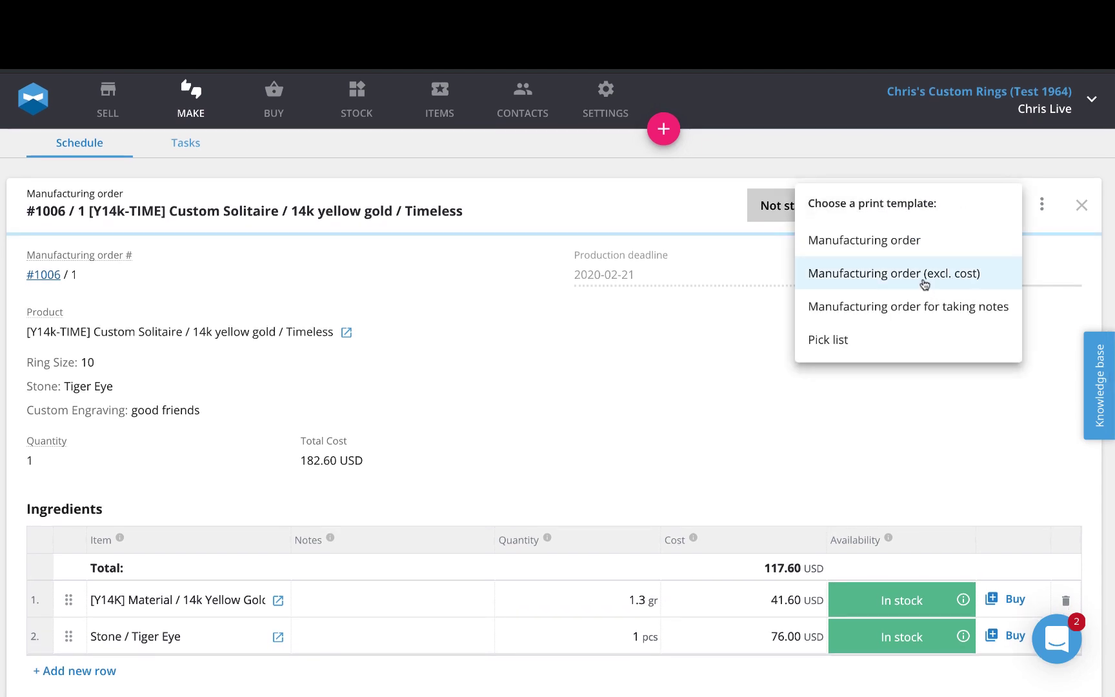
{"action": "left_click", "coordinate": [923, 284]}
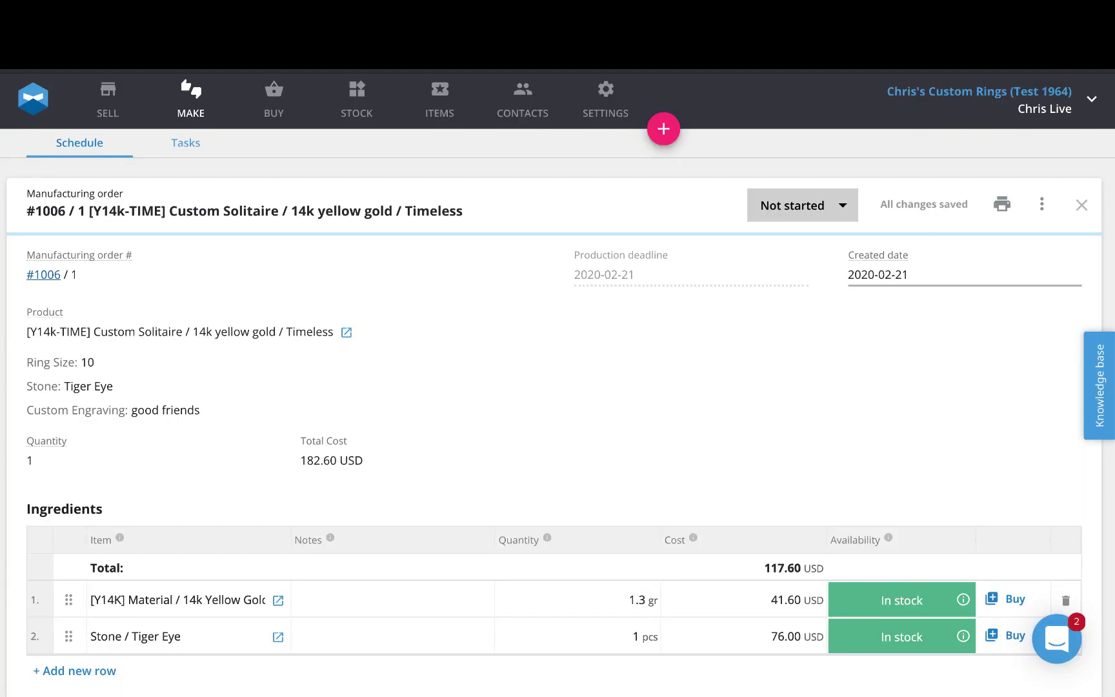
- Set manufacturing order #1006's status to Done, then go to the SELL orders list
{"action": "left_click", "coordinate": [806, 206]}
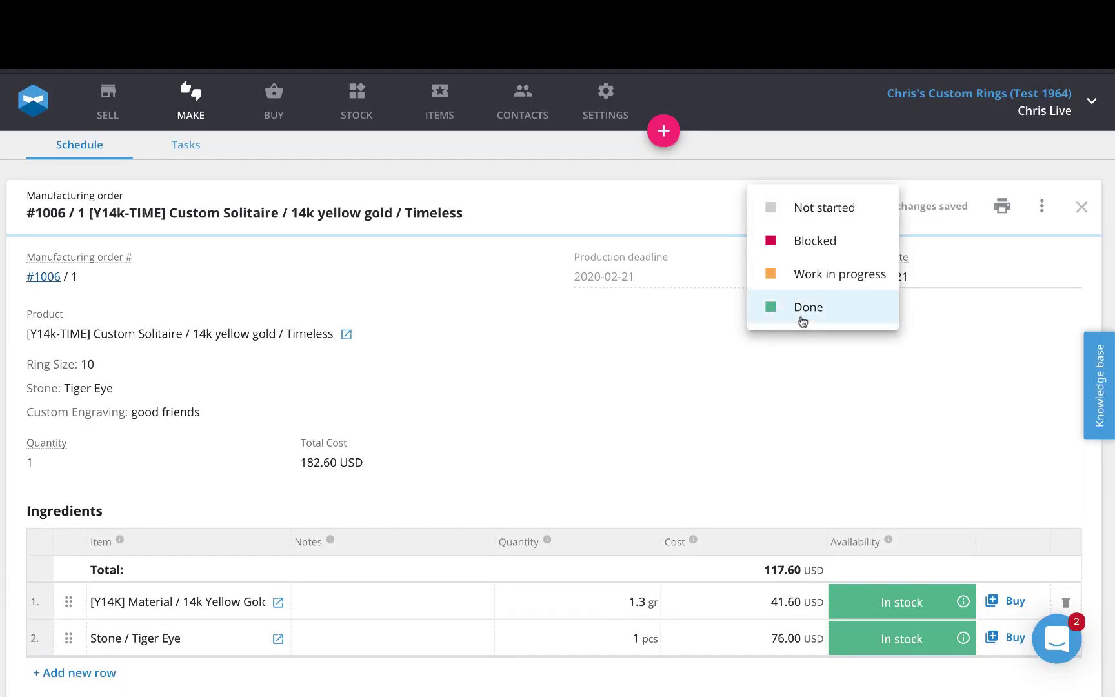
{"action": "left_click", "coordinate": [801, 321]}
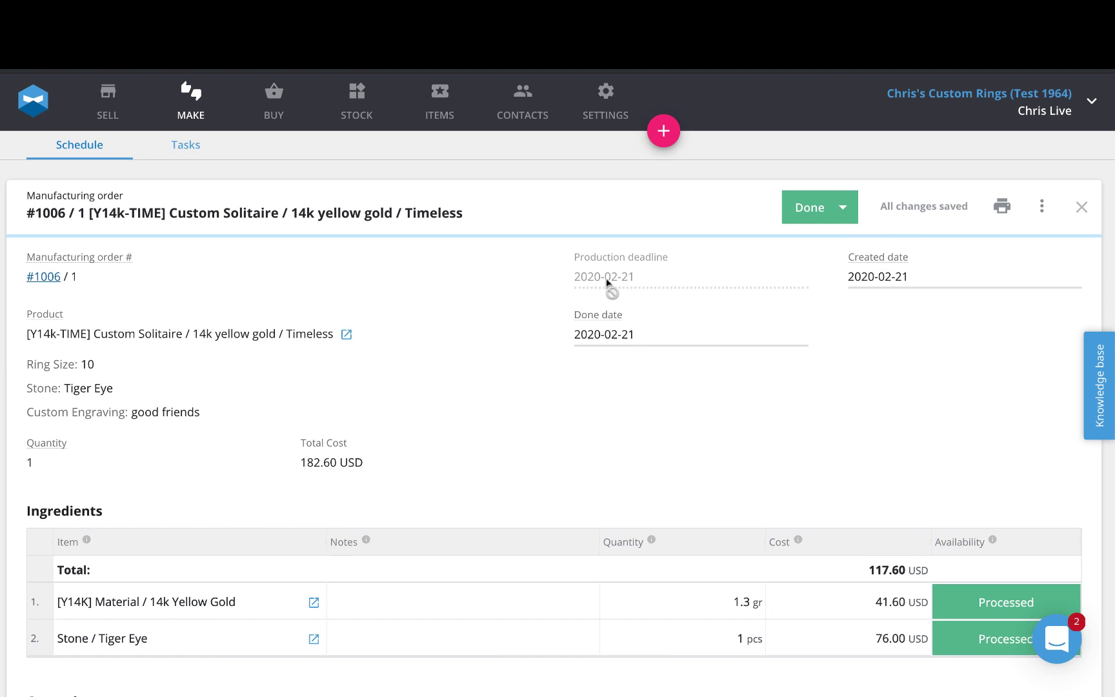
{"action": "left_click", "coordinate": [118, 115]}
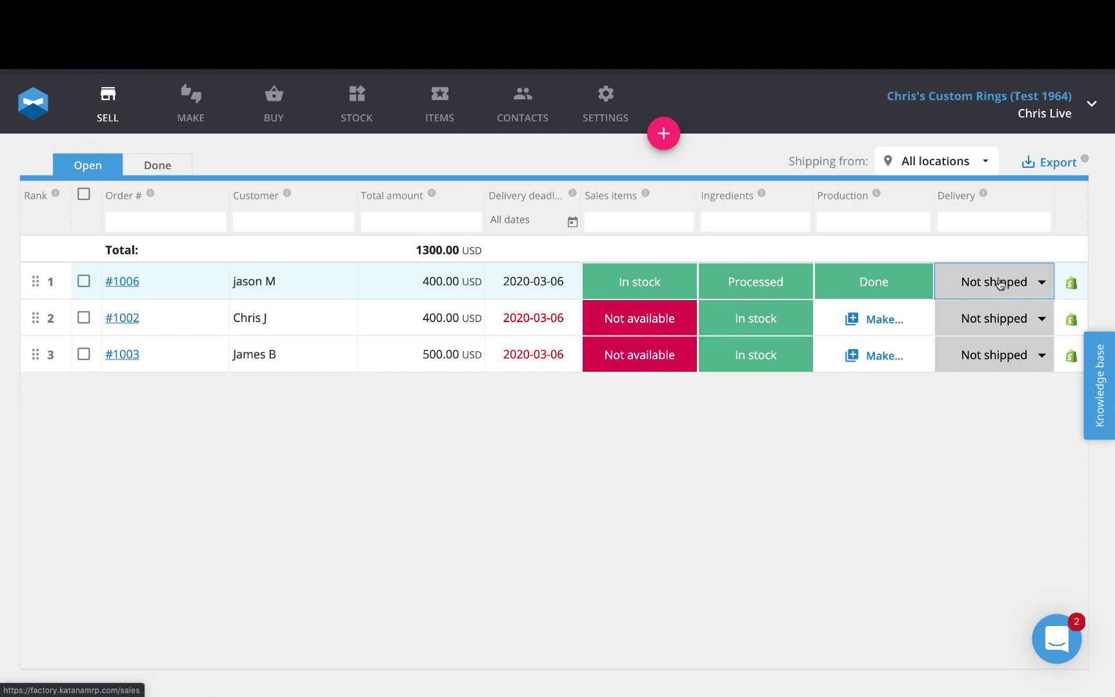
- Change sales order #1006's delivery status to Packed, then to Delivered
{"action": "left_click", "coordinate": [999, 284]}
{"action": "left_click", "coordinate": [995, 314]}
{"action": "left_click", "coordinate": [995, 284]}
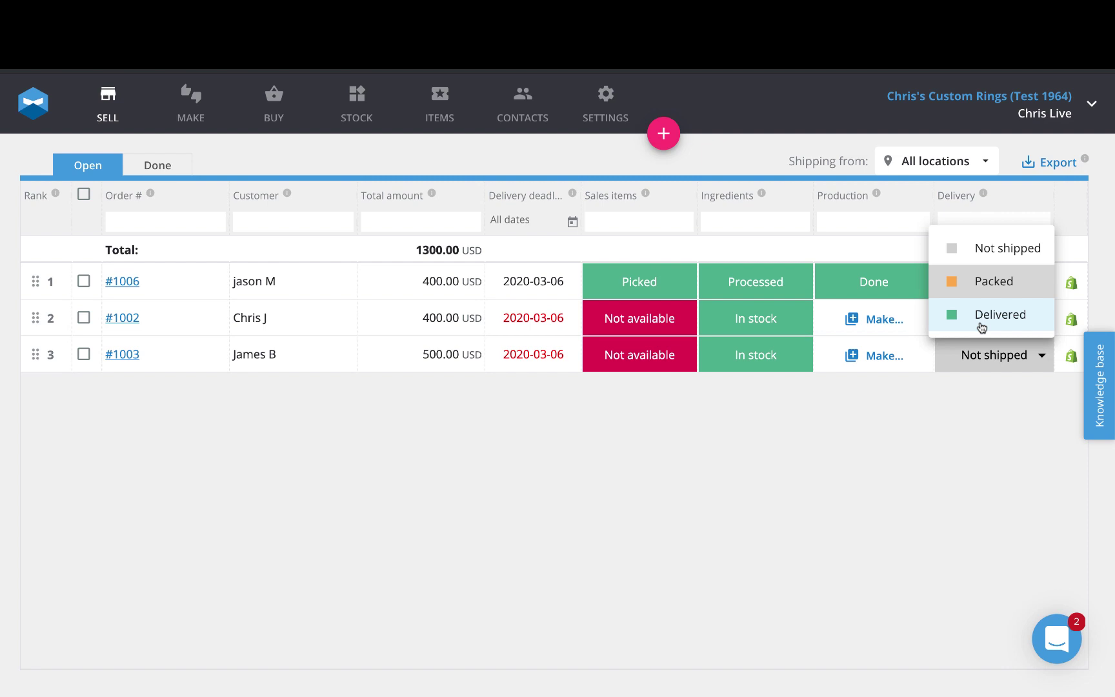
{"action": "left_click", "coordinate": [981, 316]}
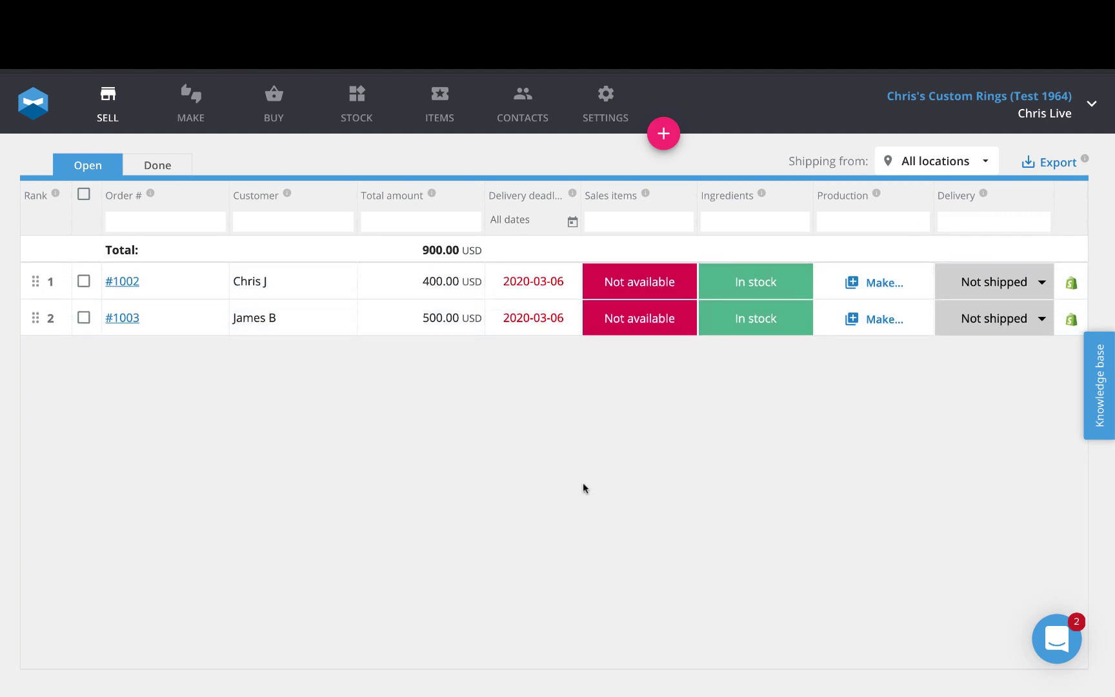